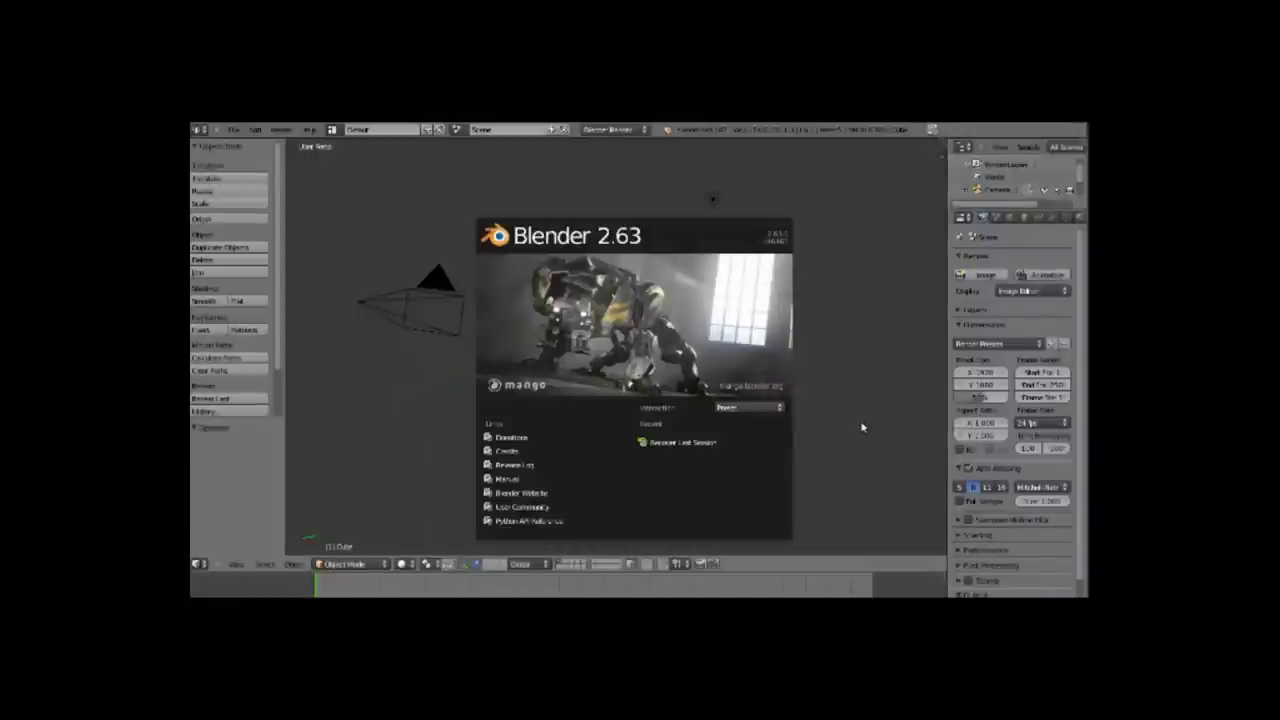
# Step: Close the startup splash and orbit the view around the default cube scene
pyautogui.click(862, 427)
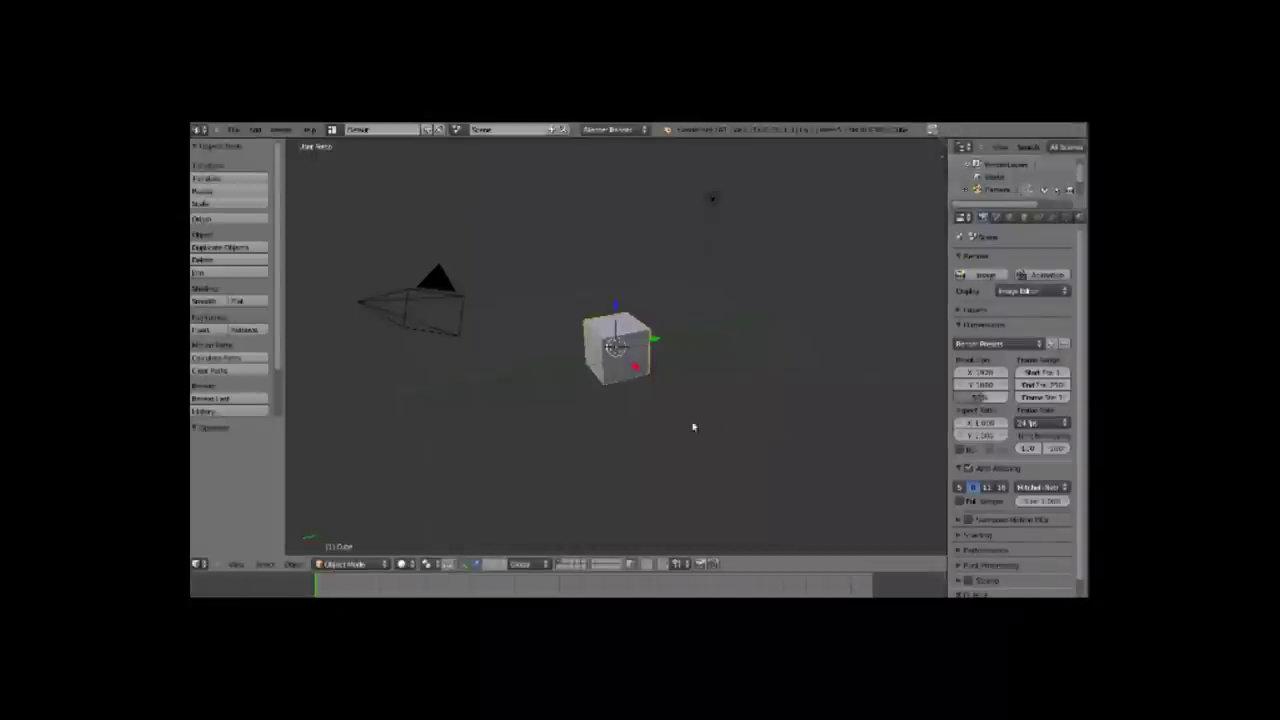
pyautogui.moveTo(554, 421); pyautogui.dragTo(591, 427, button='middle')
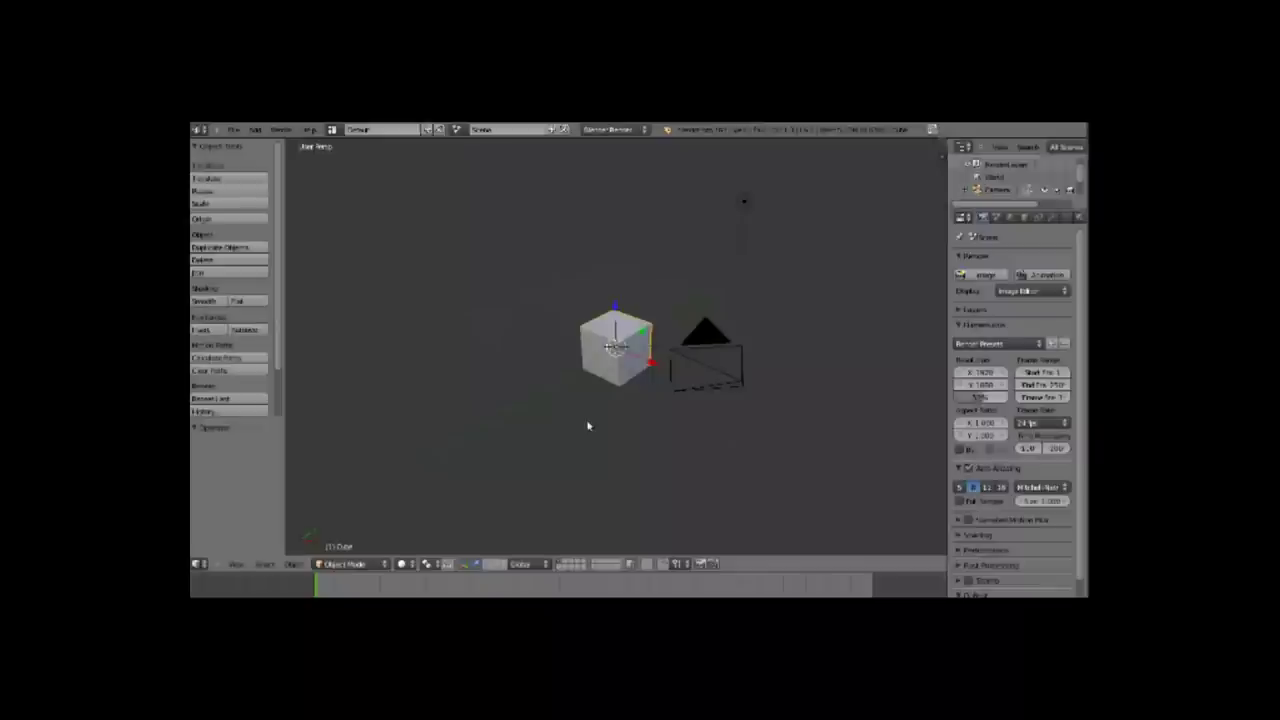
# Step: Delete the default cube and add a scaled-up plane in its place
pyautogui.press('x')
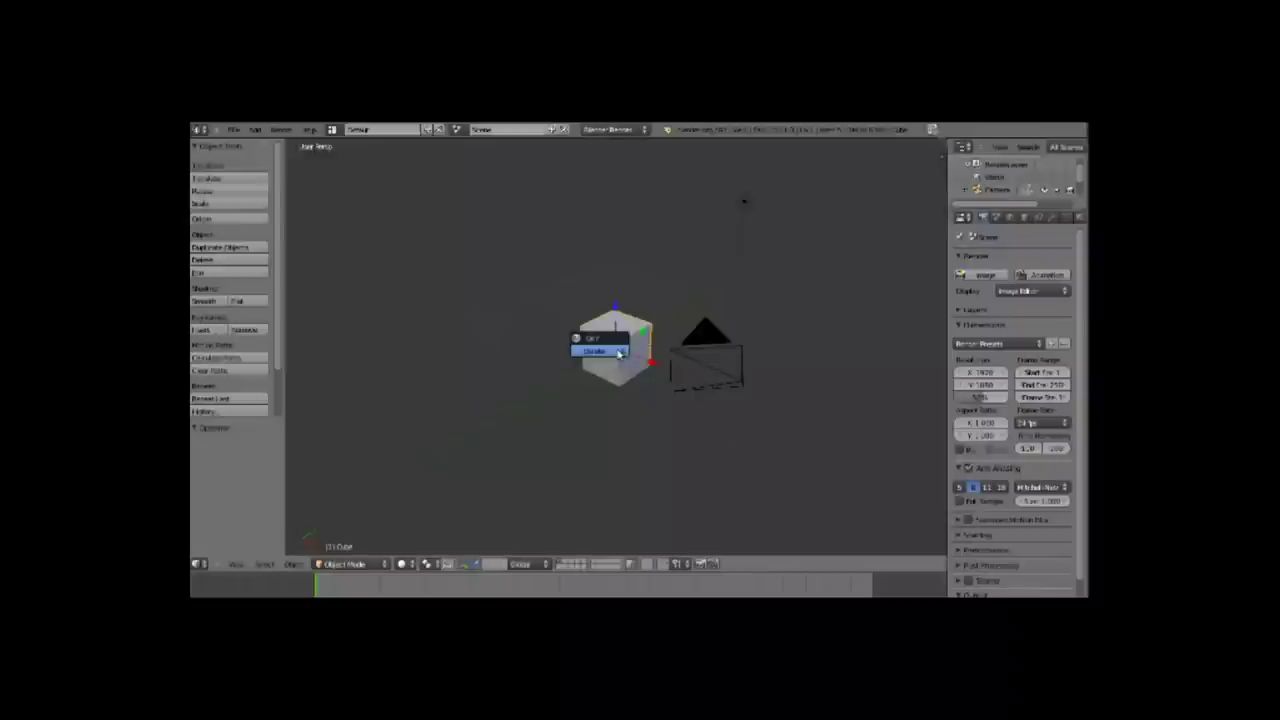
pyautogui.click(618, 352)
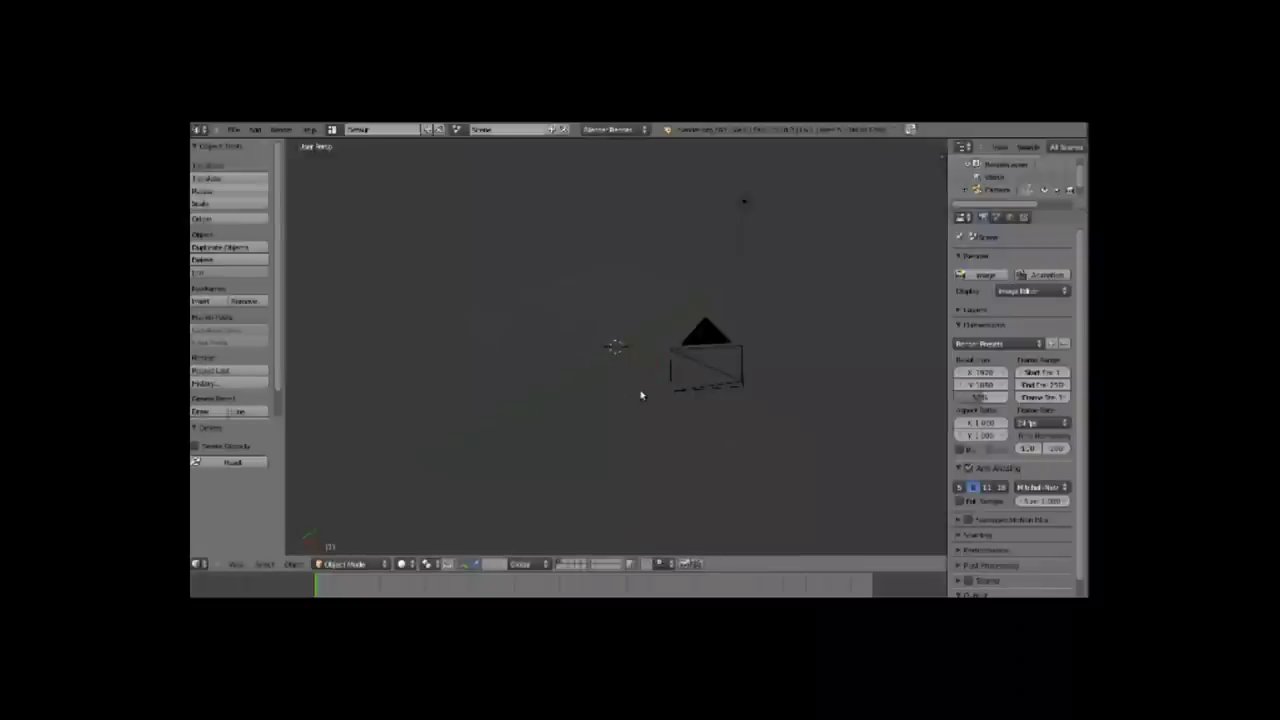
pyautogui.hotkey('shift', 'a')
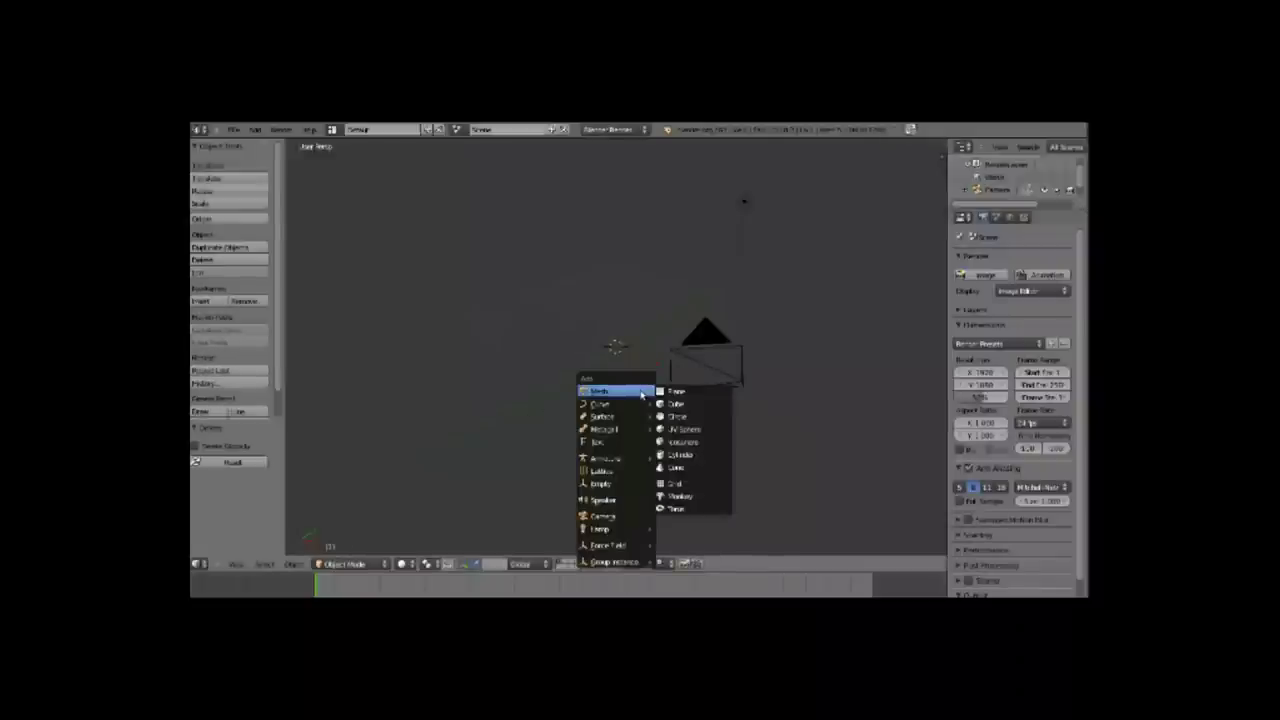
pyautogui.click(683, 392)
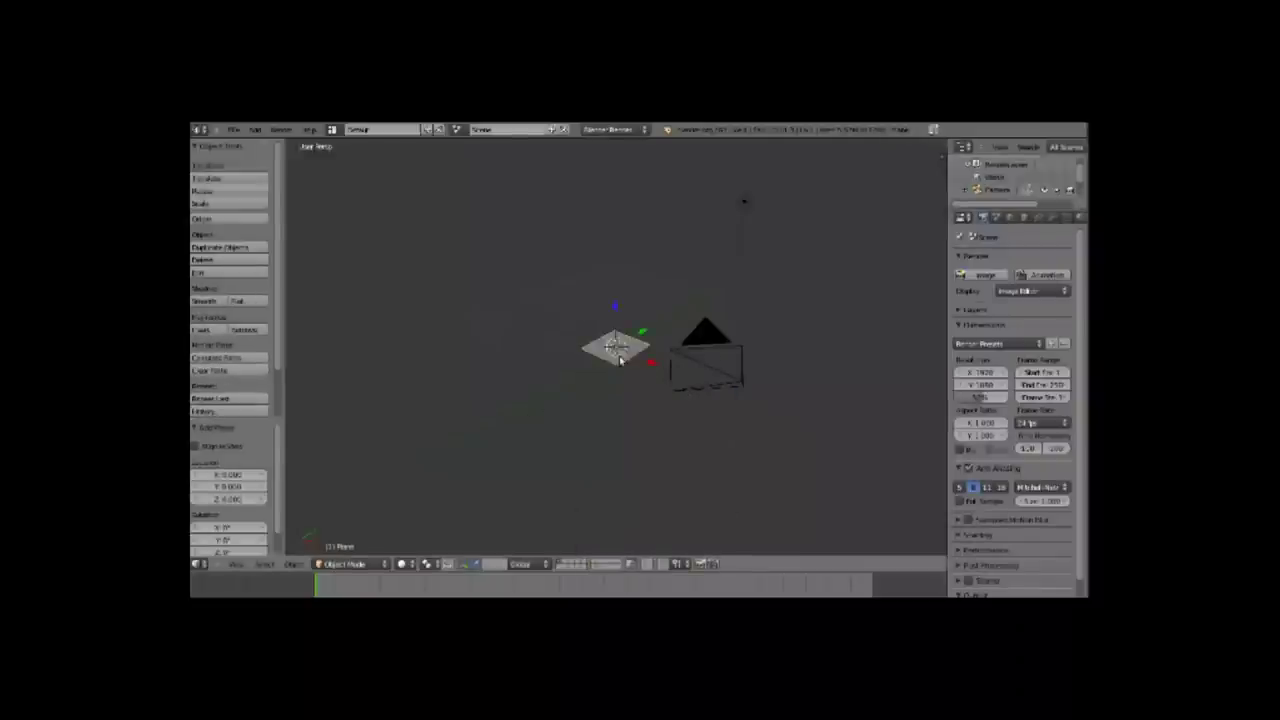
pyautogui.press('s')
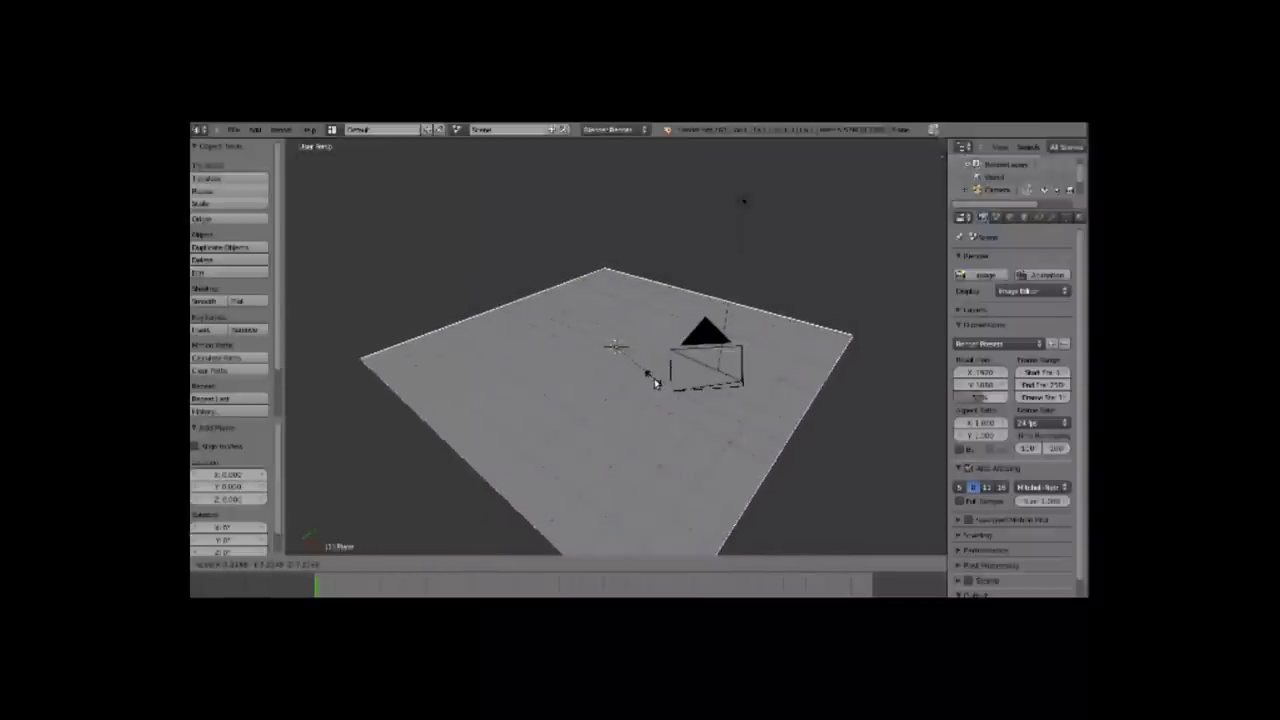
pyautogui.click(637, 387)
pyautogui.moveTo(626, 391)
pyautogui.mouseDown(button='middle')
pyautogui.moveTo(611, 377)
pyautogui.moveTo(626, 394)
pyautogui.mouseUp(button='middle')
# Step: Subdivide the plane's mesh with 10 cuts in Edit Mode
pyautogui.press('Tab')
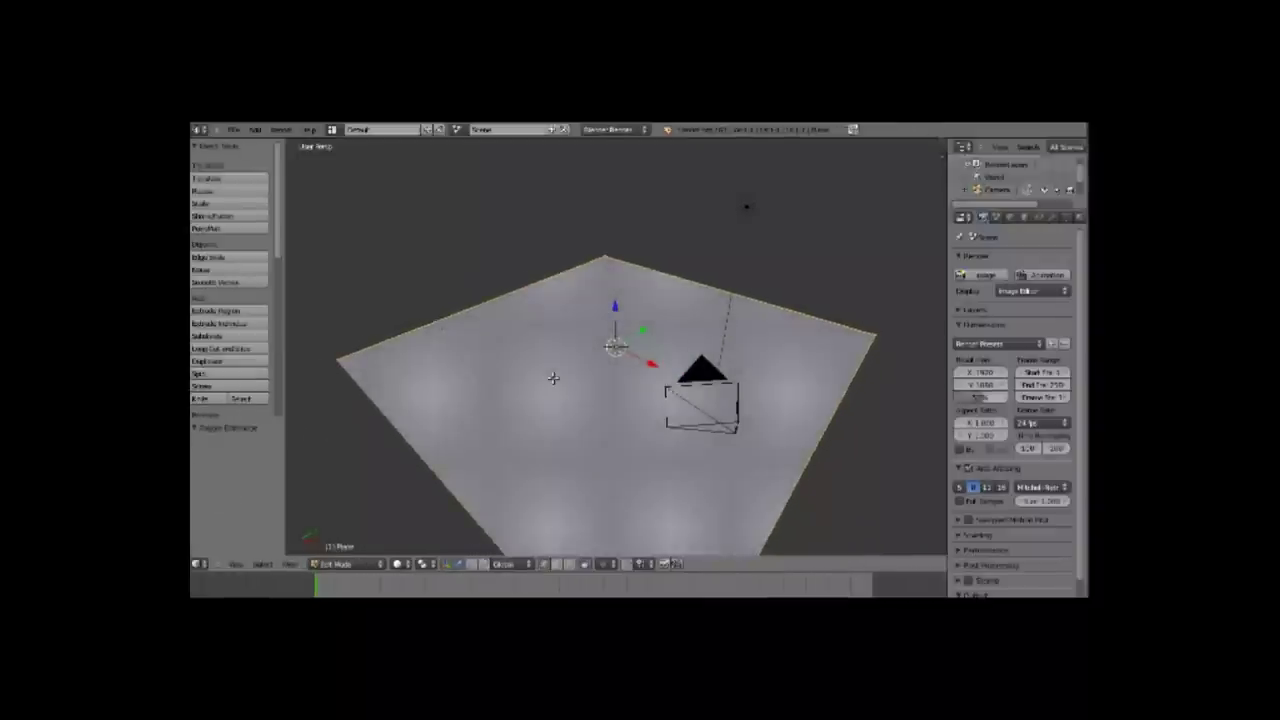
pyautogui.press('w')
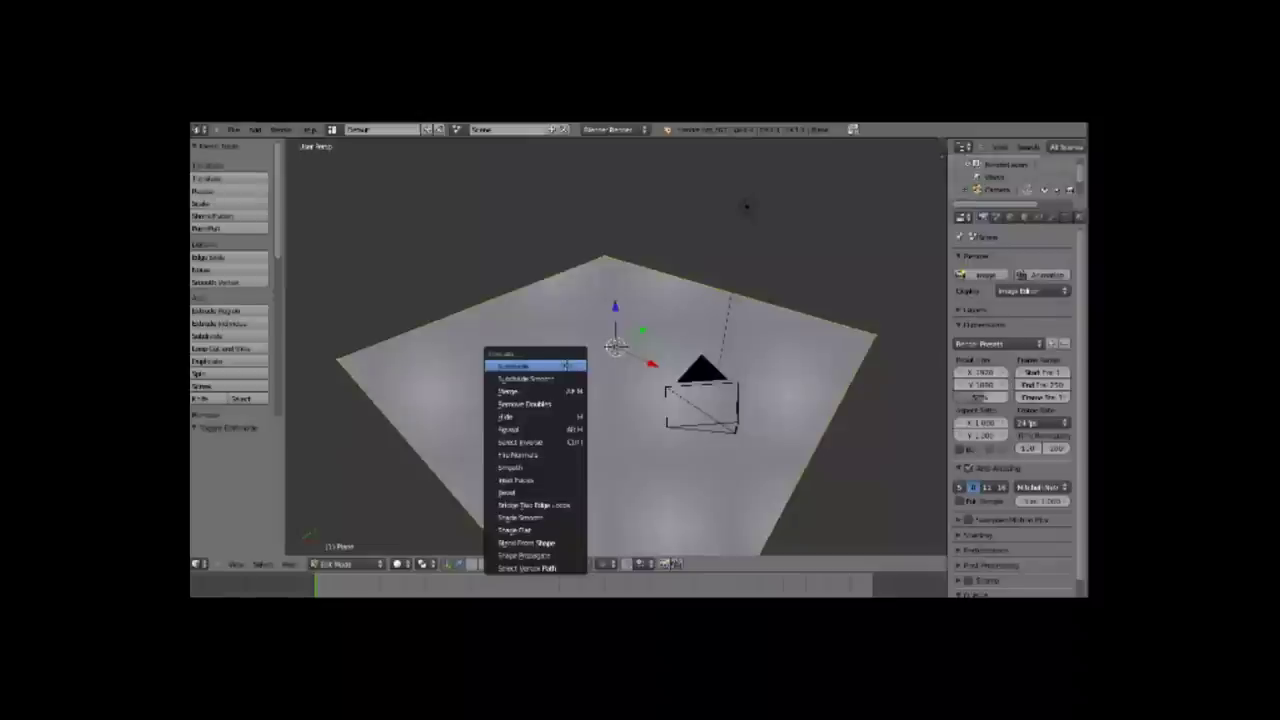
pyautogui.click(565, 366)
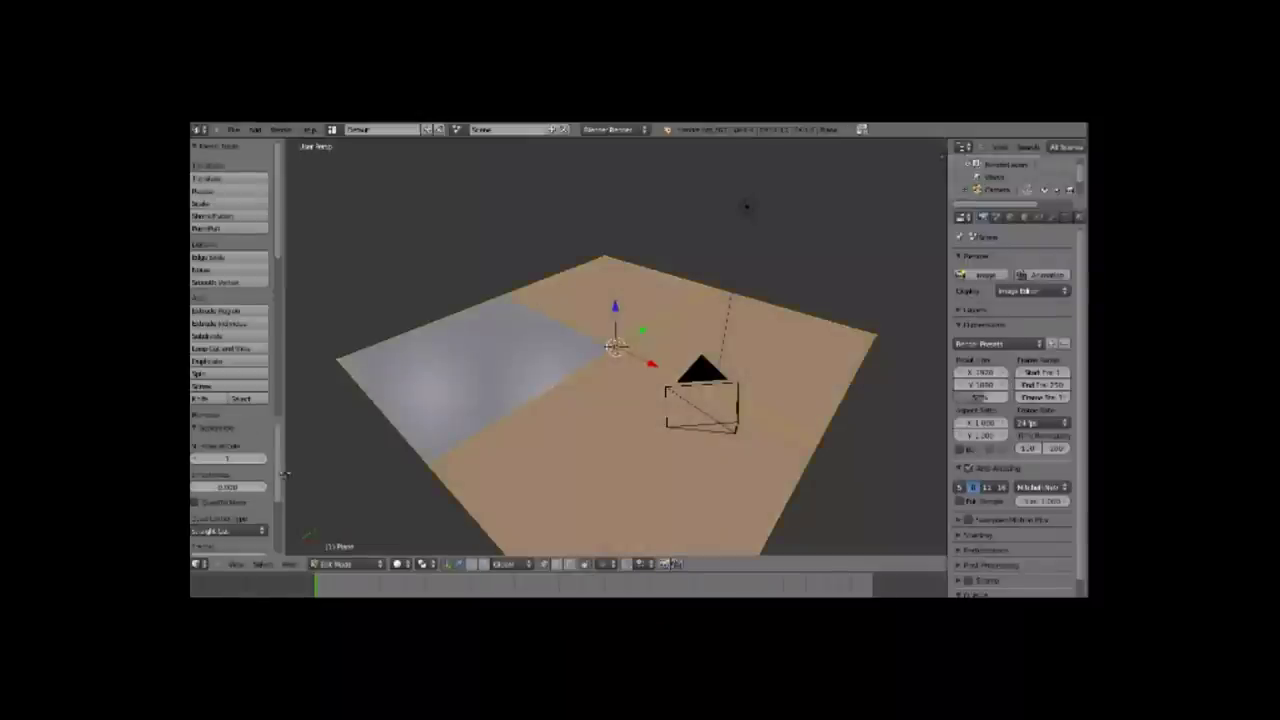
pyautogui.click(247, 459)
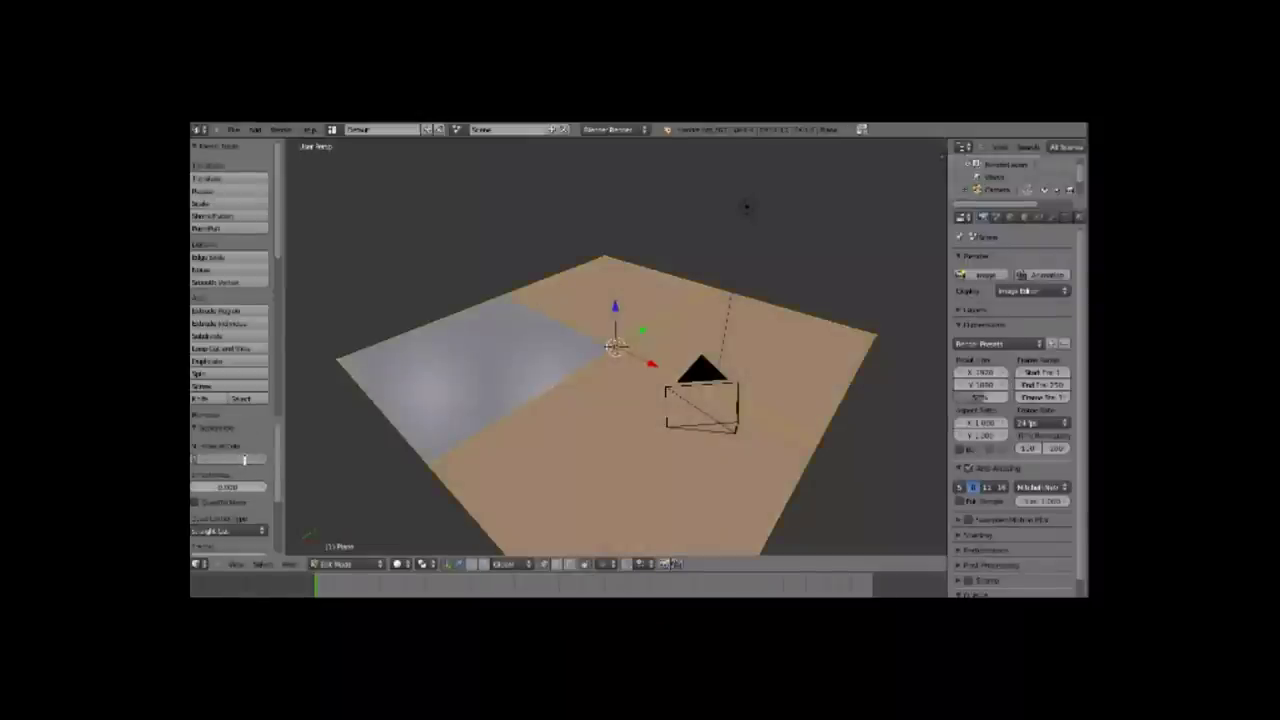
pyautogui.write('10')
pyautogui.press('Return')
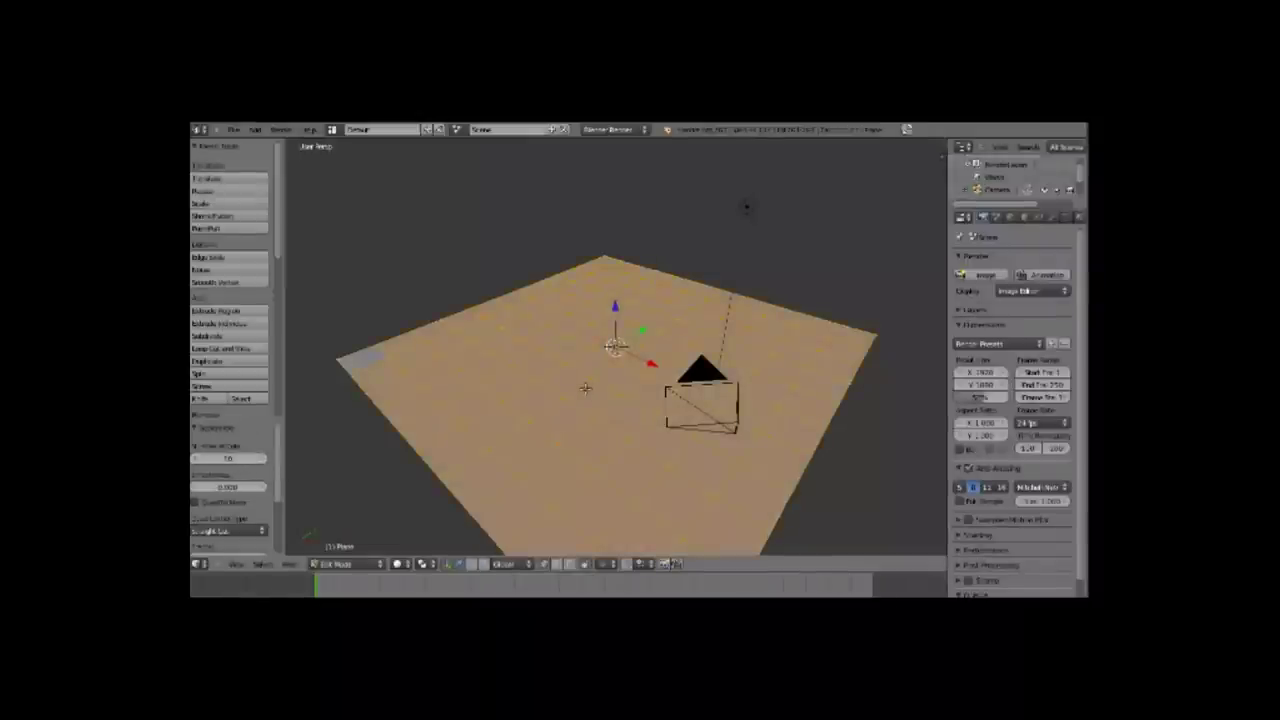
pyautogui.press('Tab')
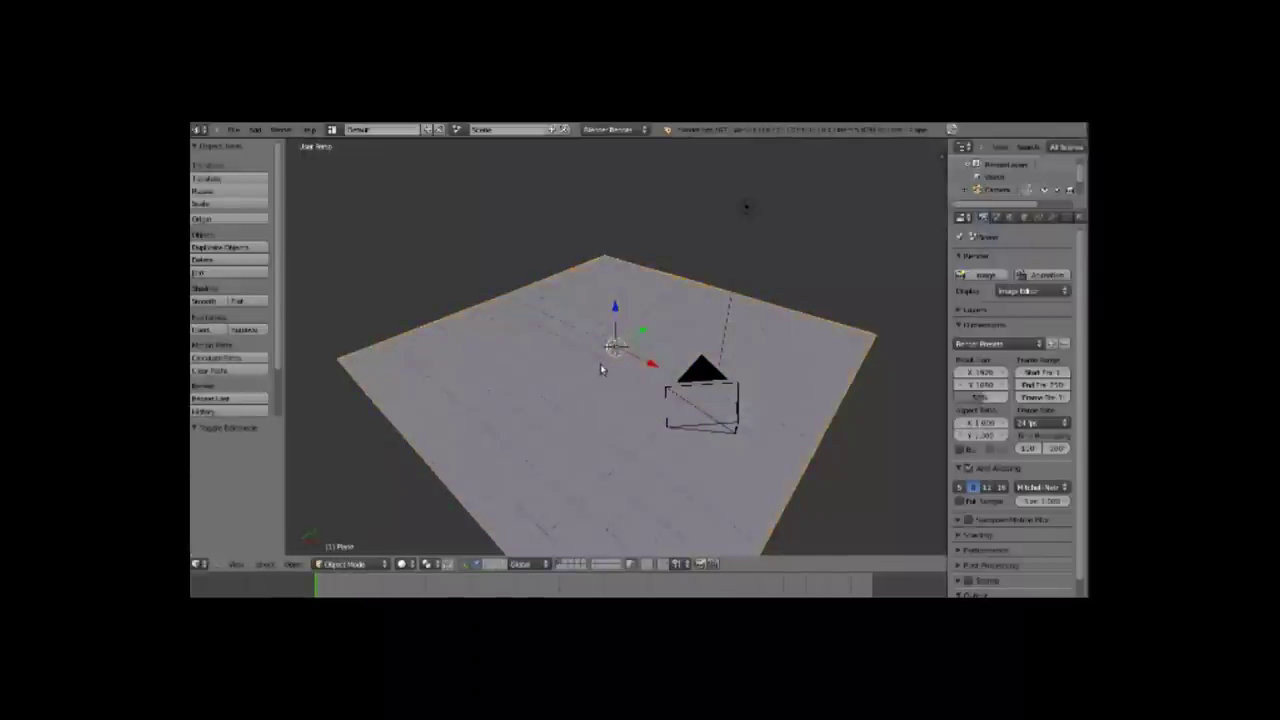
# Step: Subdivide the plane again with 5 cuts and return to Object Mode
pyautogui.press('Tab')
pyautogui.press('w')
pyautogui.click(604, 366)
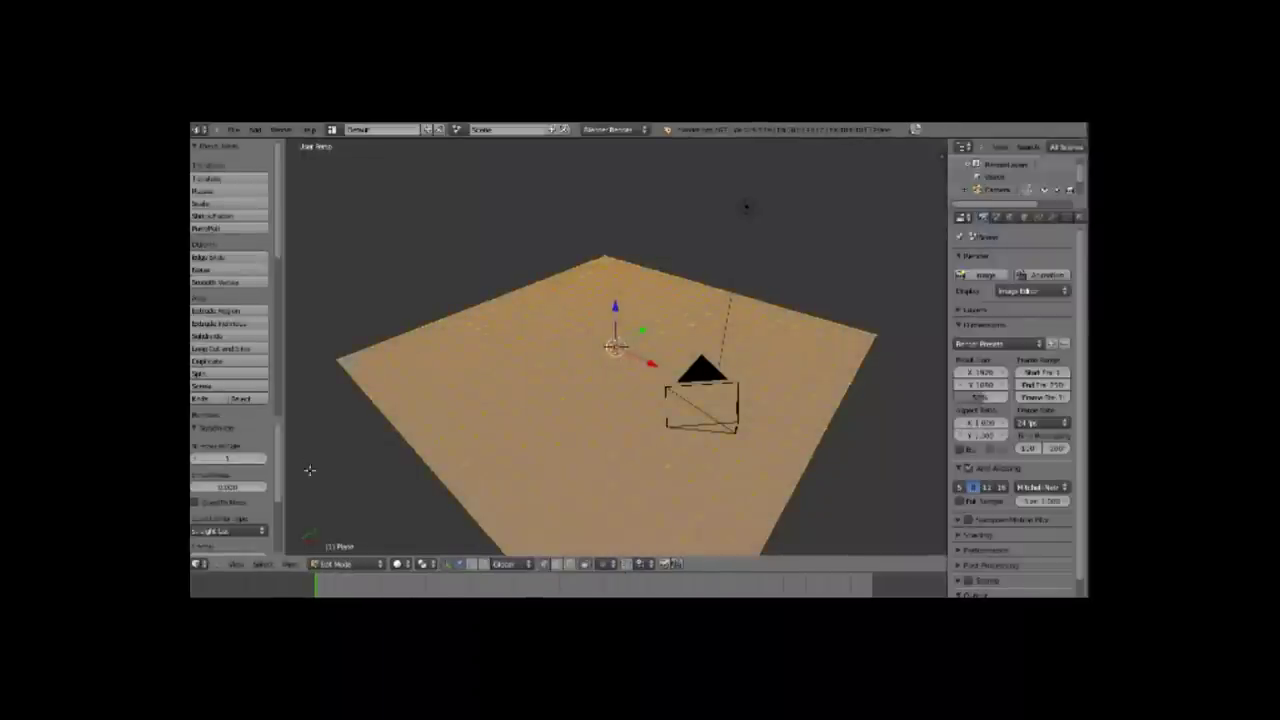
pyautogui.click(228, 458)
pyautogui.write('5')
pyautogui.press('Return')
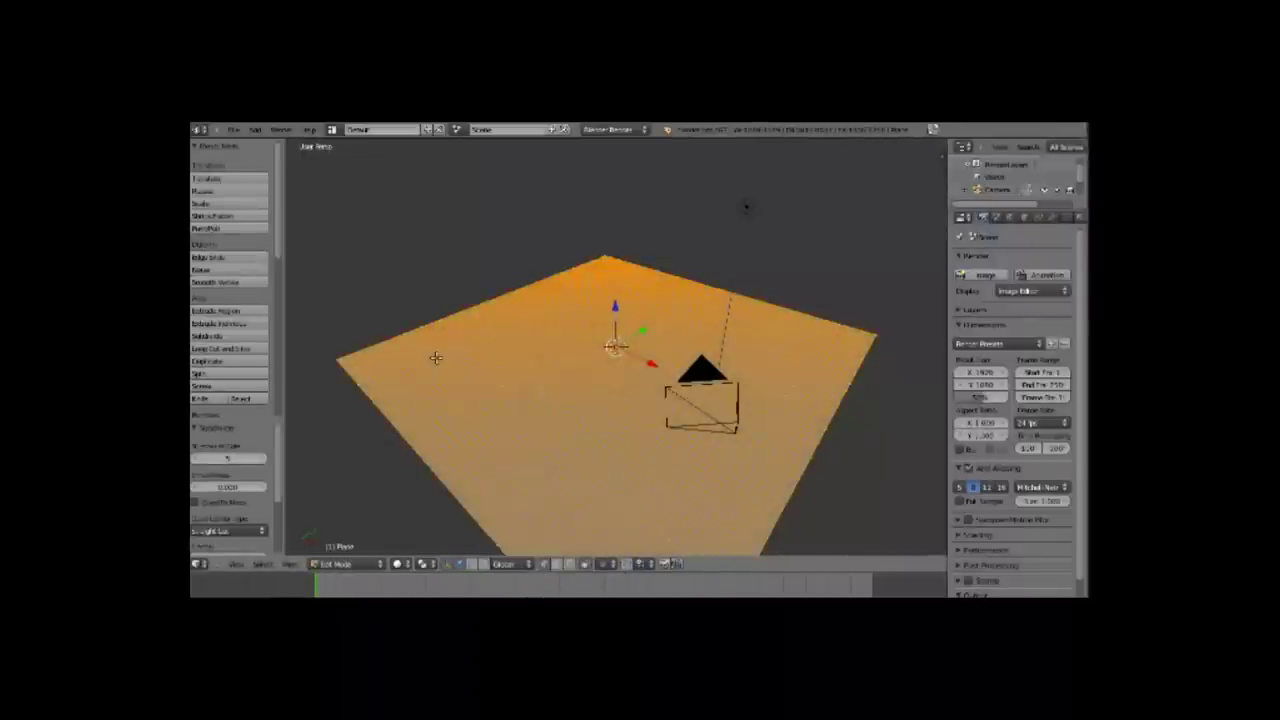
pyautogui.moveTo(630, 442); pyautogui.dragTo(657, 443, button='middle')
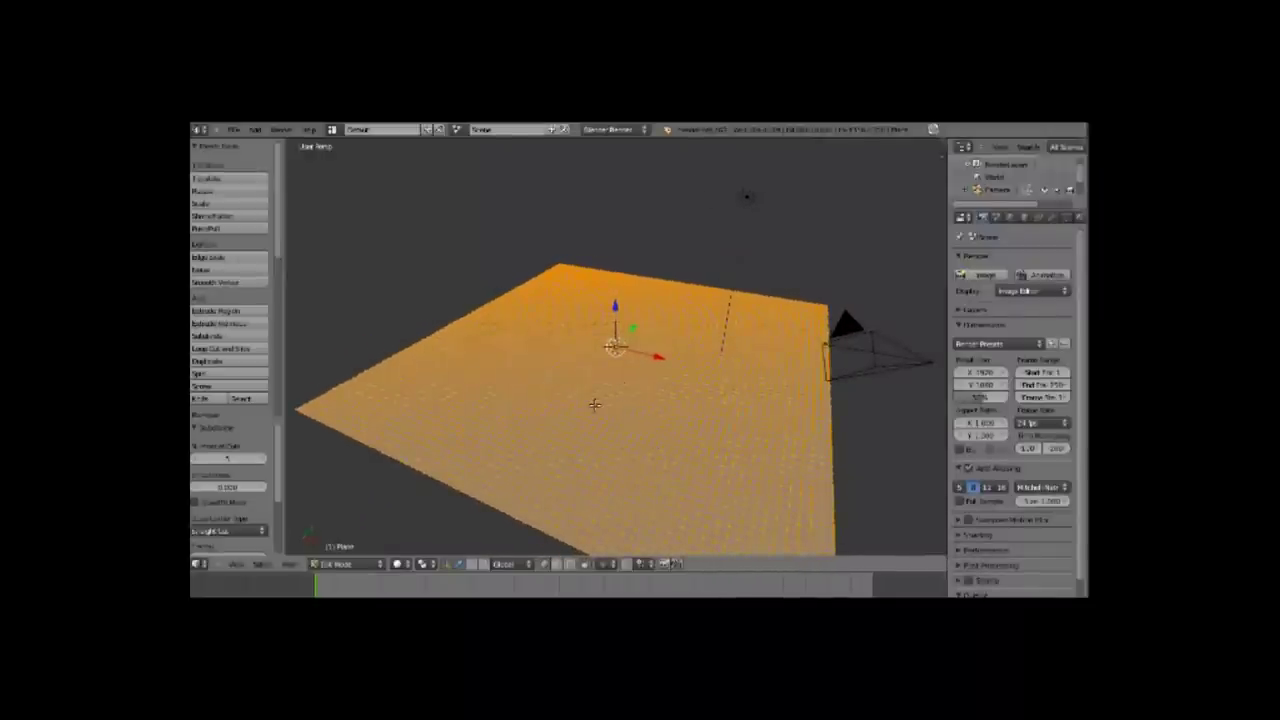
pyautogui.press('Tab')
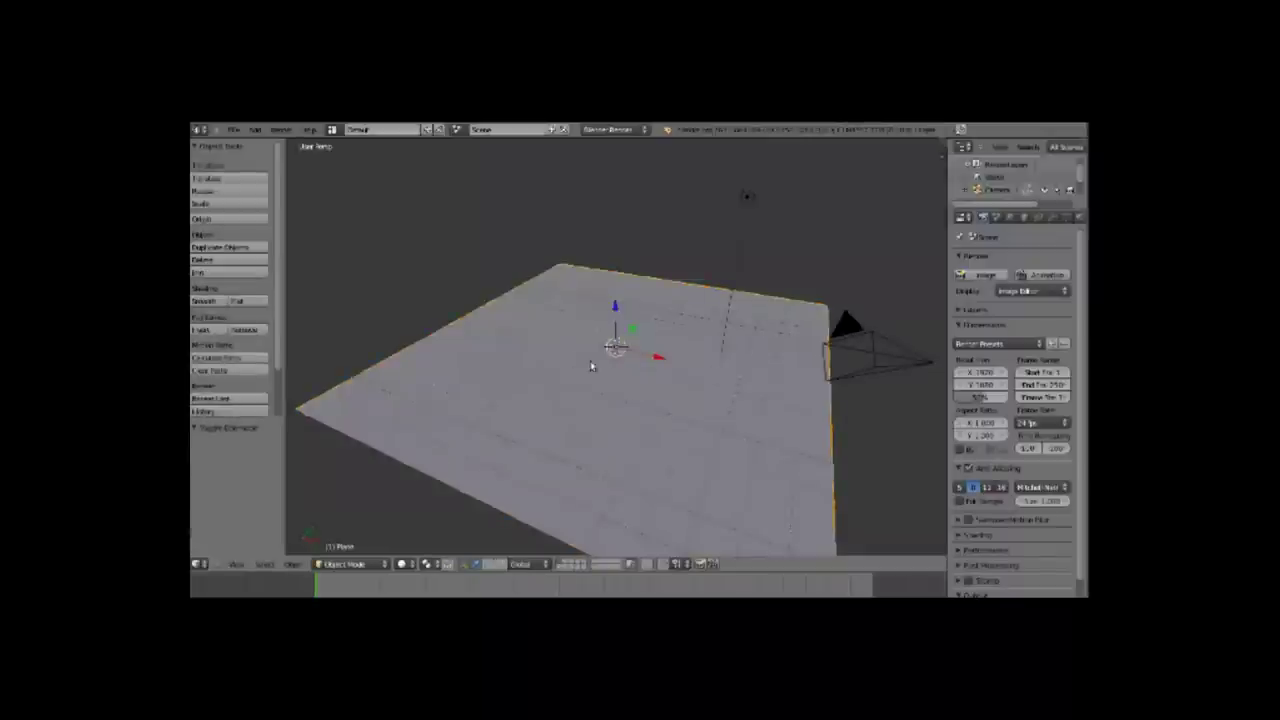
pyautogui.hotkey('shift', 'a')
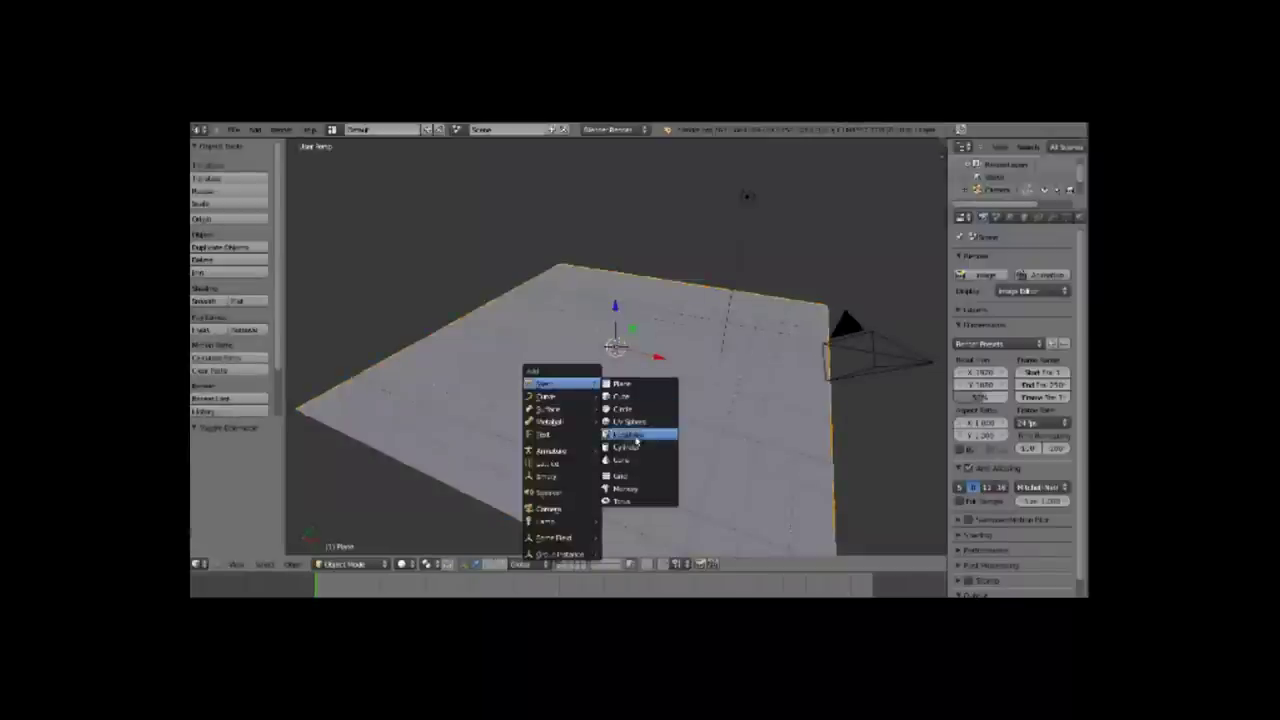
# Step: Add a UV sphere at the plane's centre and show the Physics properties
pyautogui.click(637, 423)
pyautogui.moveTo(639, 430)
pyautogui.mouseDown(button='middle')
pyautogui.moveTo(660, 457)
pyautogui.moveTo(611, 471)
pyautogui.moveTo(690, 455)
pyautogui.mouseUp(button='middle')
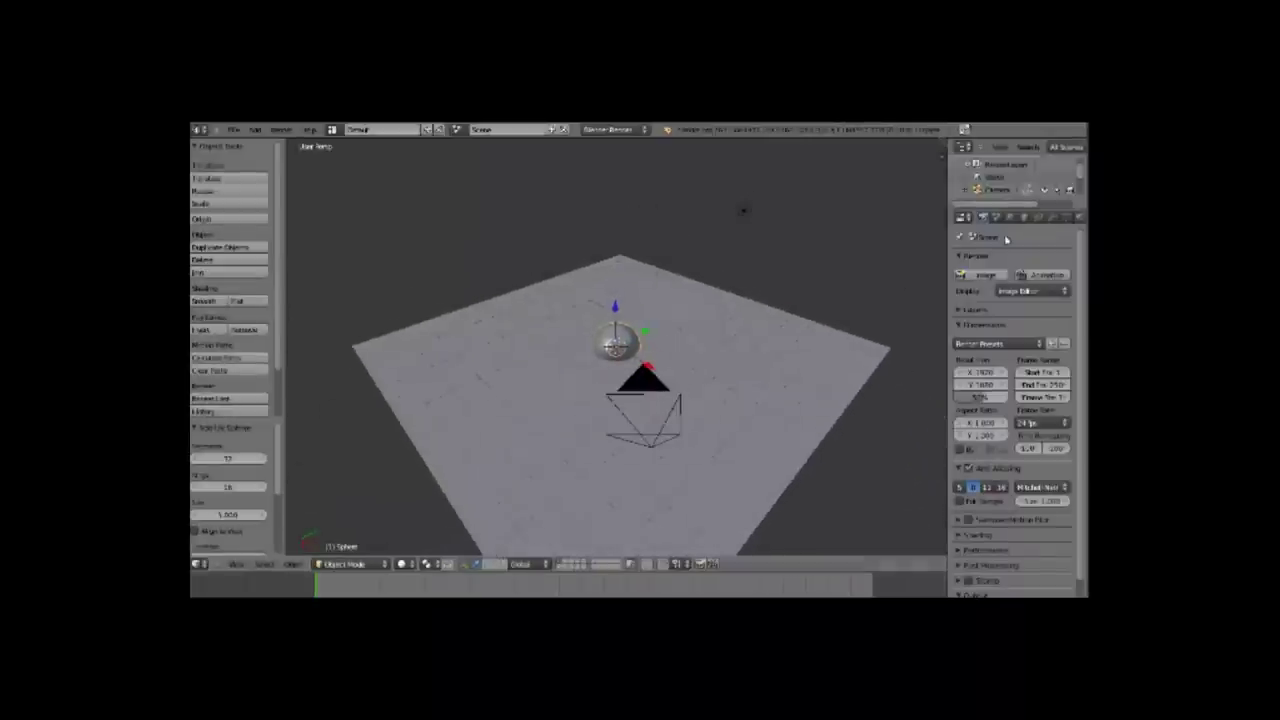
pyautogui.click(1078, 218)
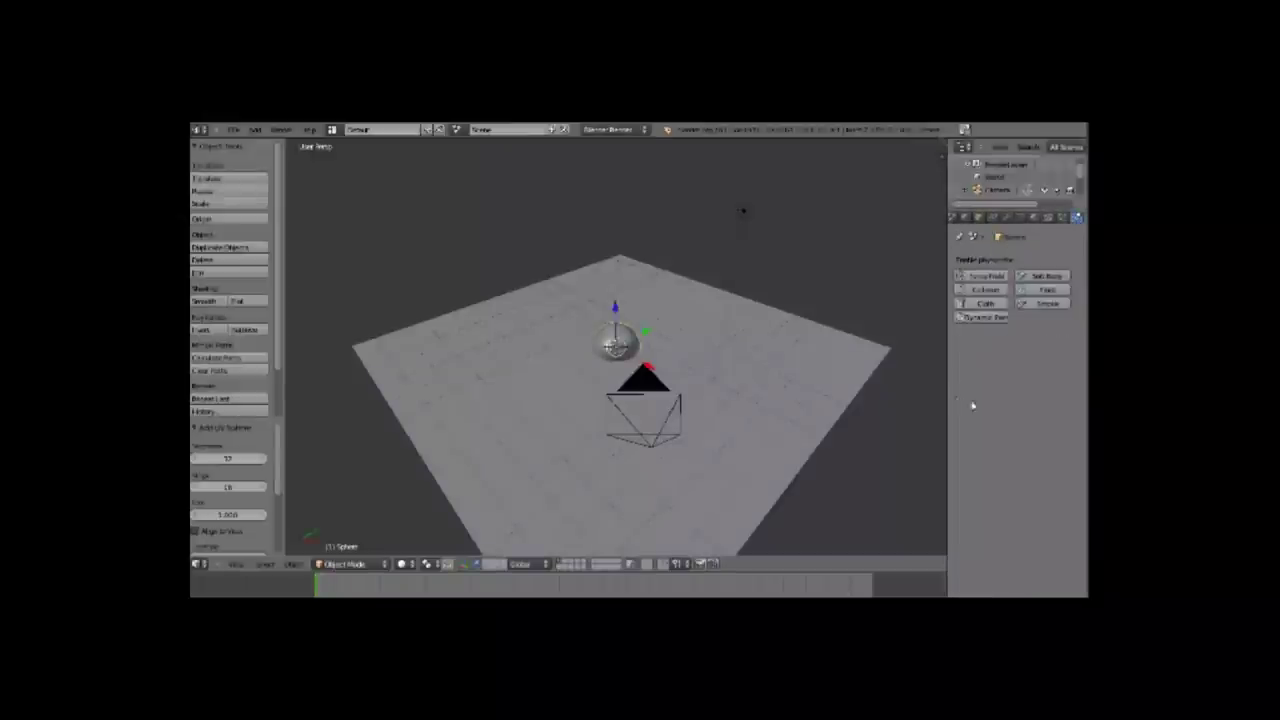
# Step: Enable Dynamic Paint, making the plane a canvas and the sphere a brush
pyautogui.click(978, 318)
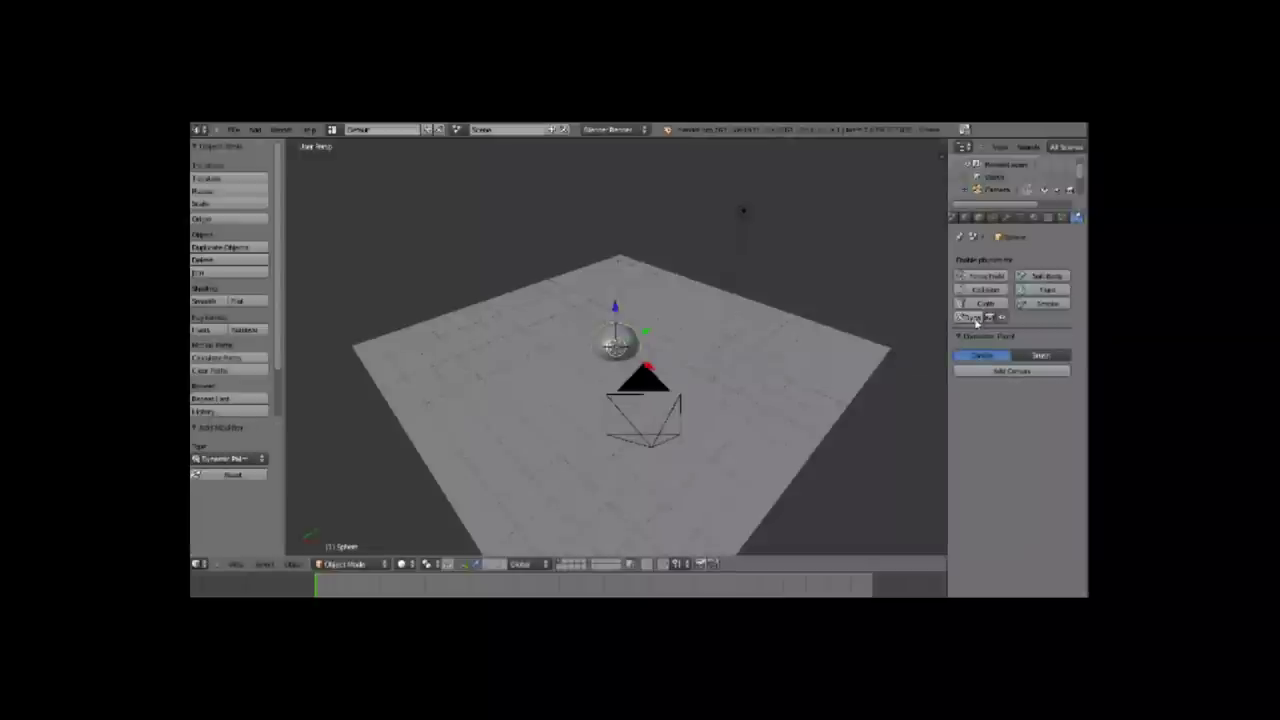
pyautogui.rightClick(766, 389)
pyautogui.click(975, 317)
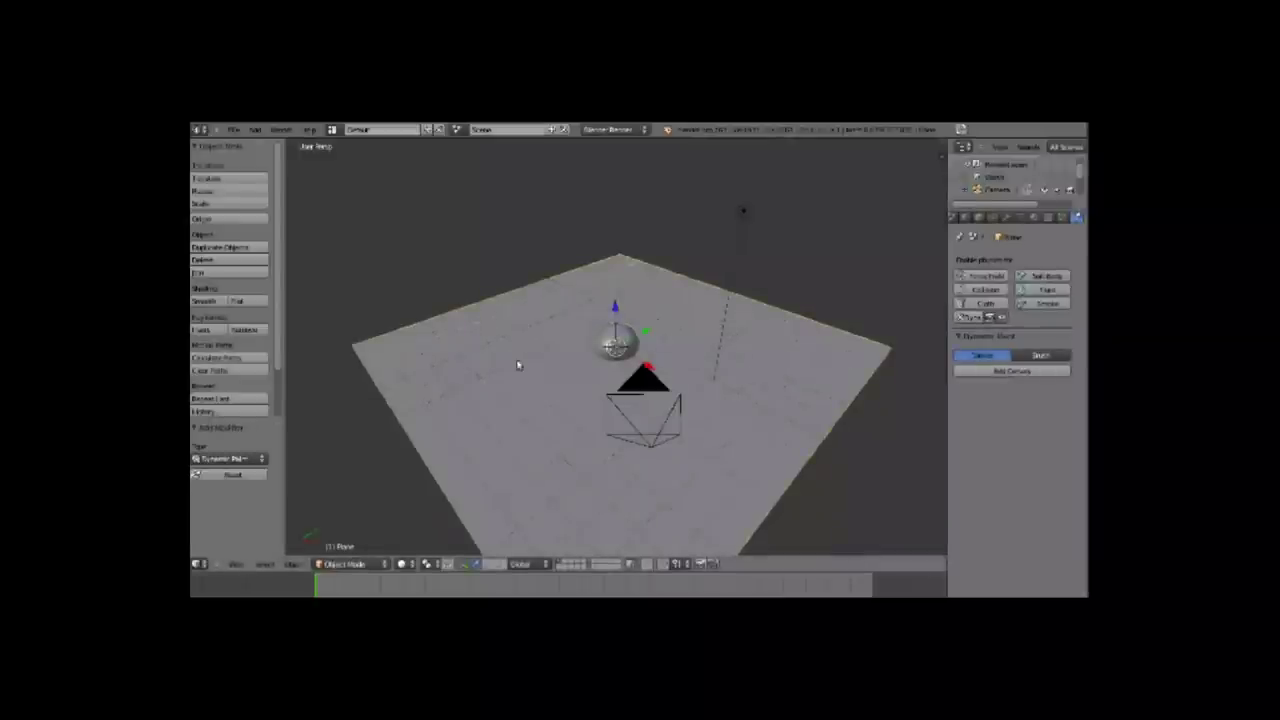
pyautogui.click(997, 372)
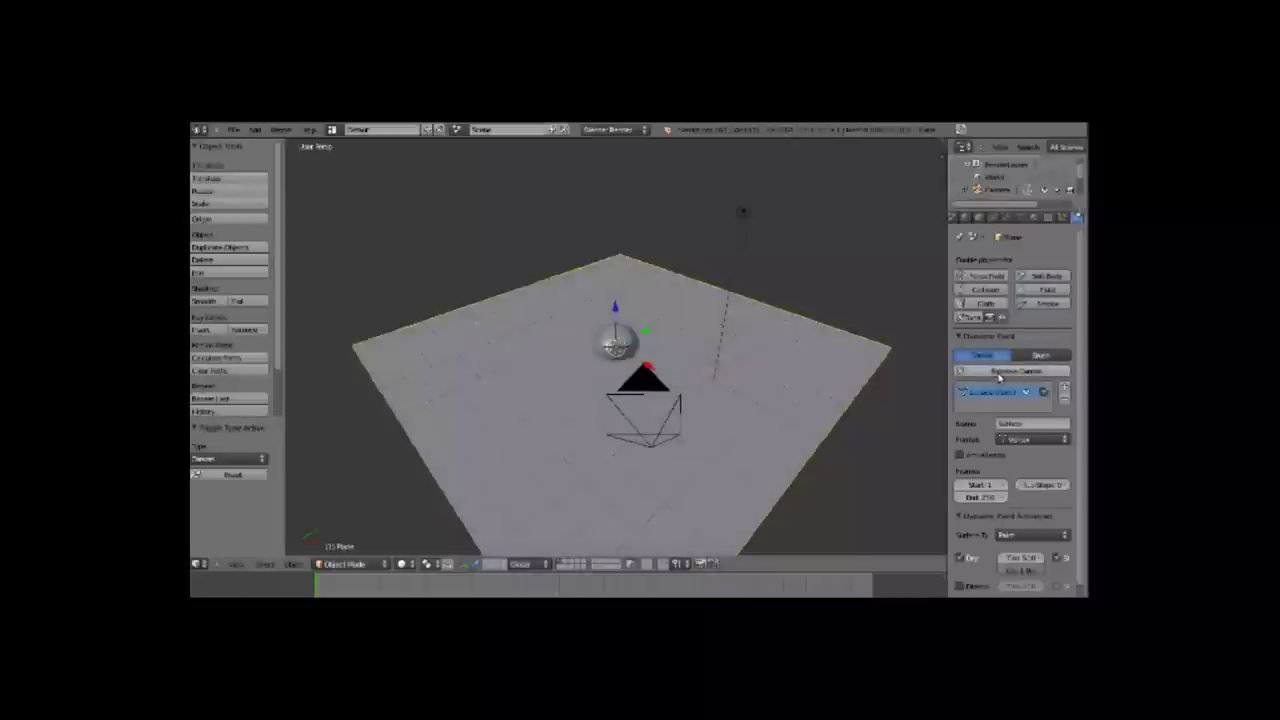
pyautogui.rightClick(632, 338)
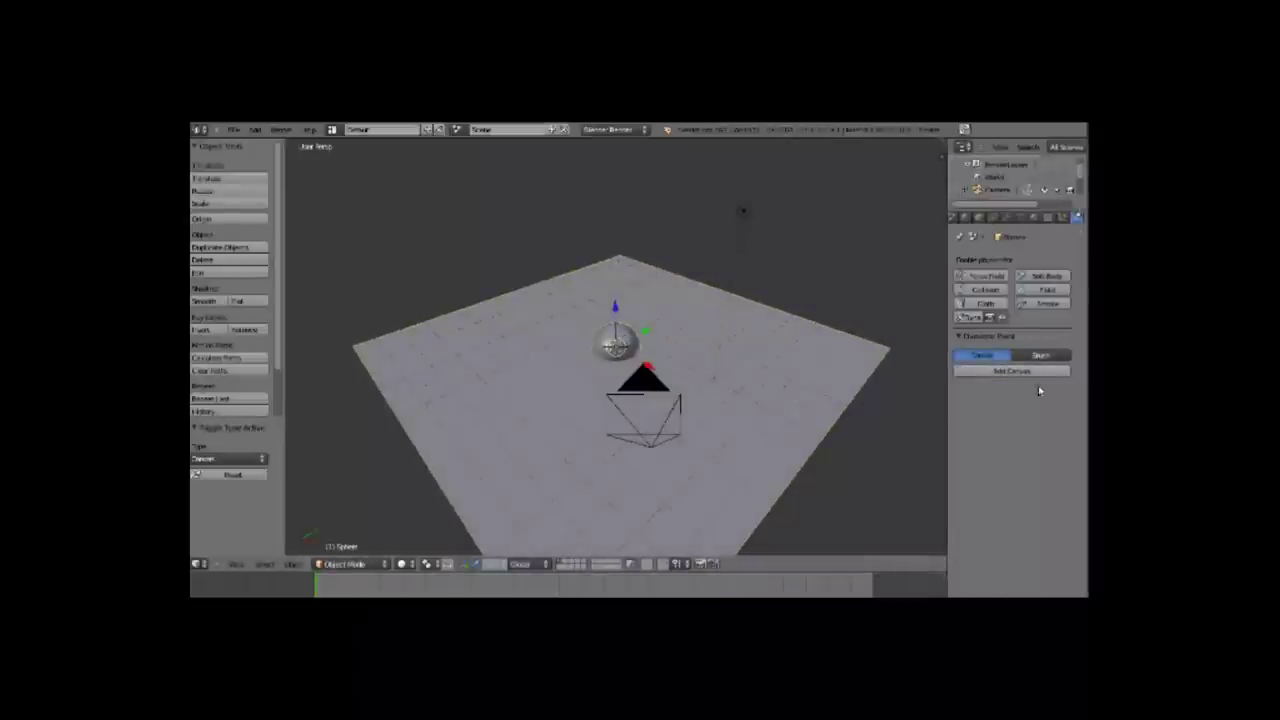
pyautogui.click(1040, 356)
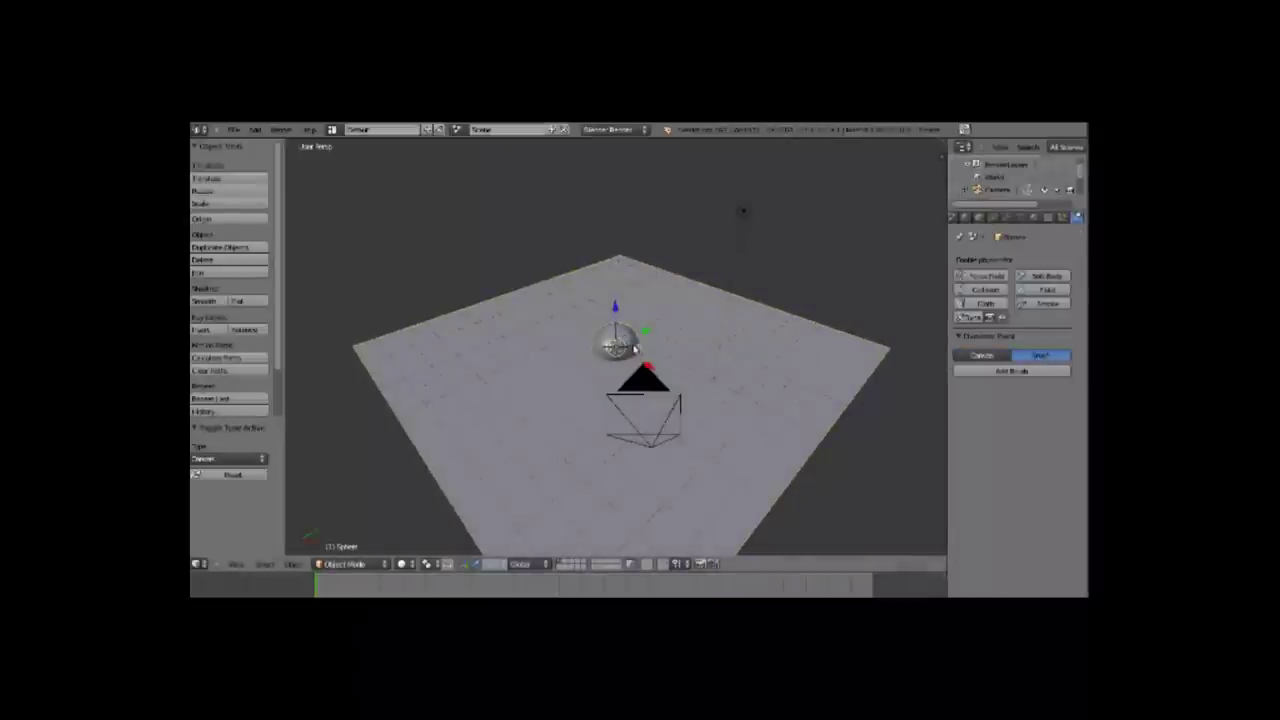
pyautogui.click(1045, 374)
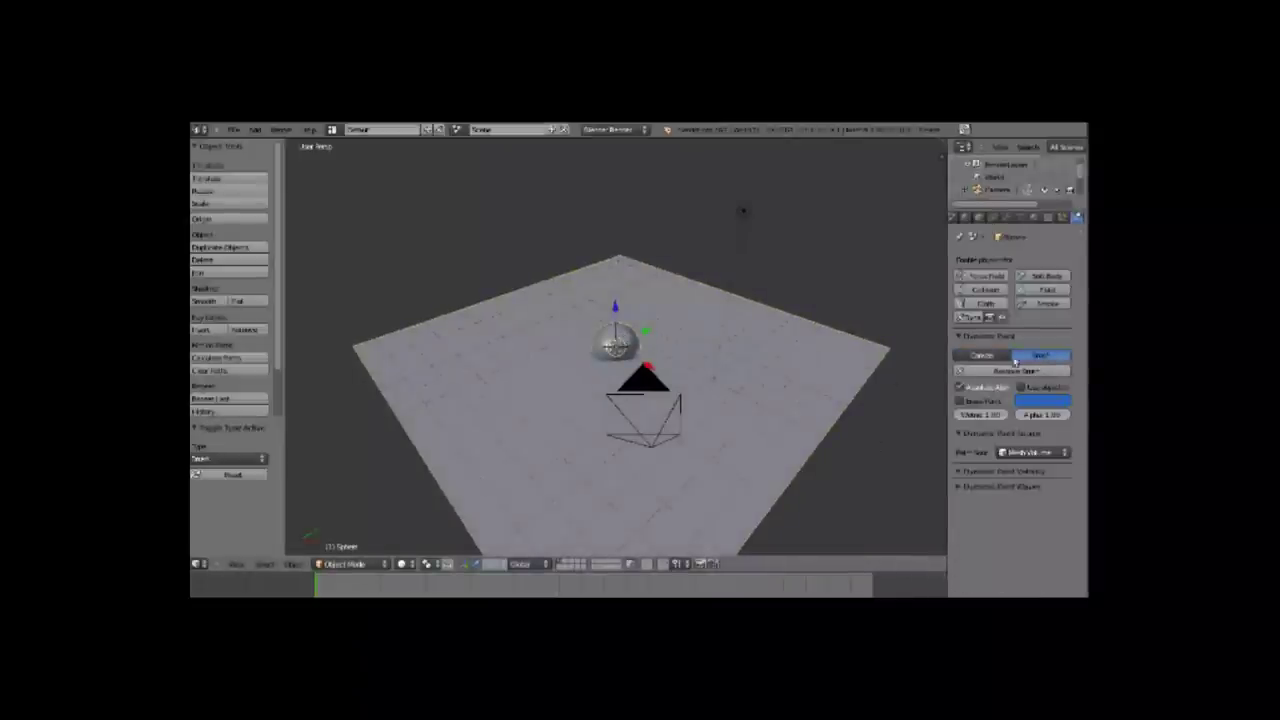
# Step: Set the plane's Dynamic Paint canvas surface type to Waves
pyautogui.rightClick(776, 380)
pyautogui.scroll(-1, 988, 430)
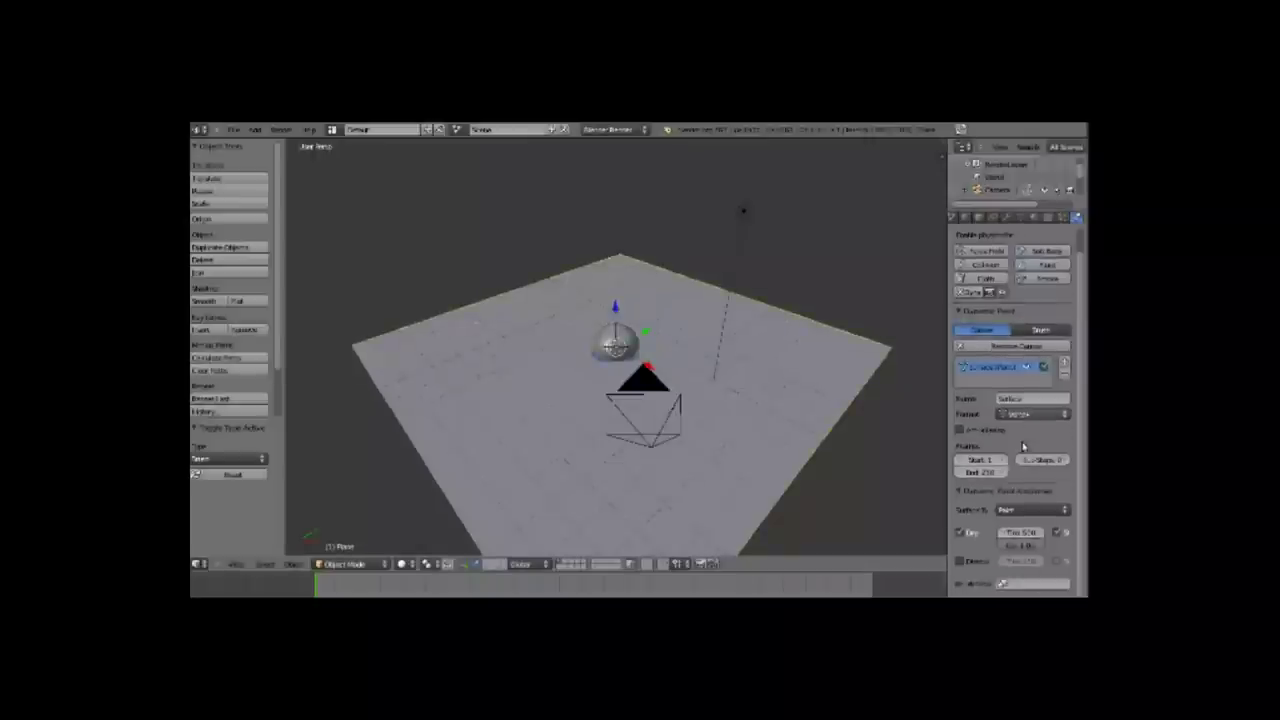
pyautogui.scroll(-1, 992, 470)
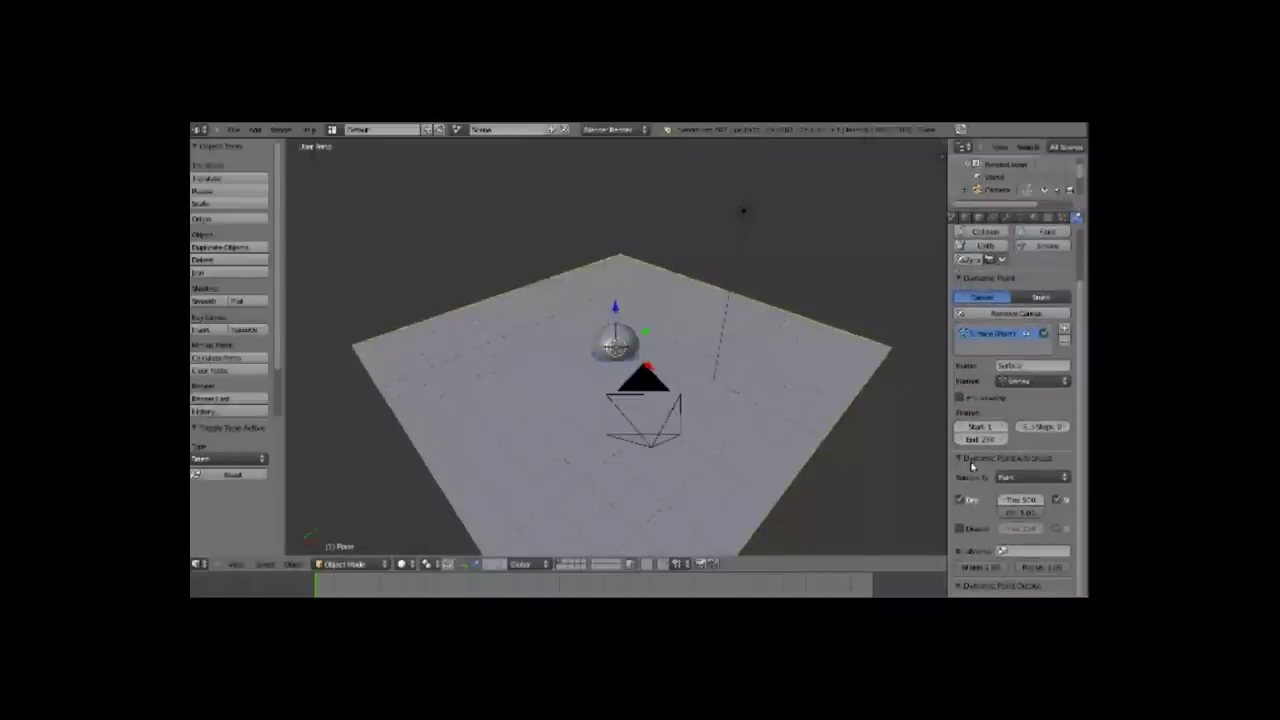
pyautogui.click(1029, 479)
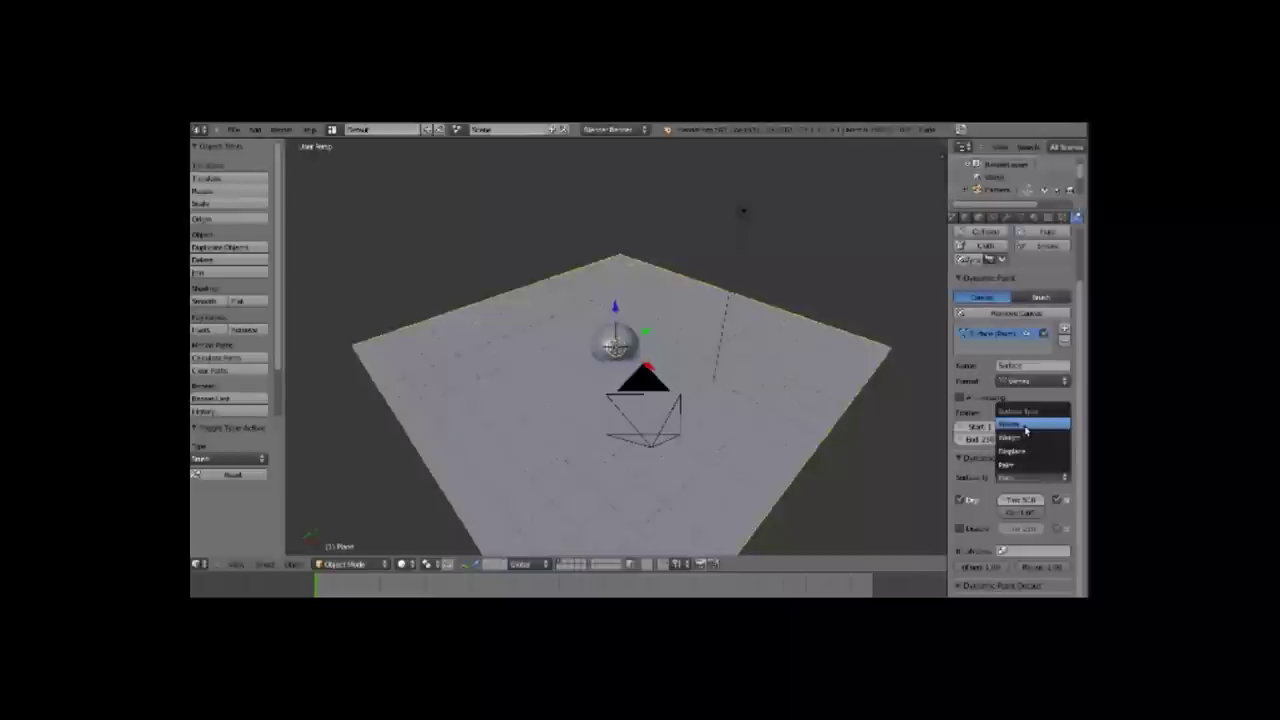
pyautogui.click(1027, 426)
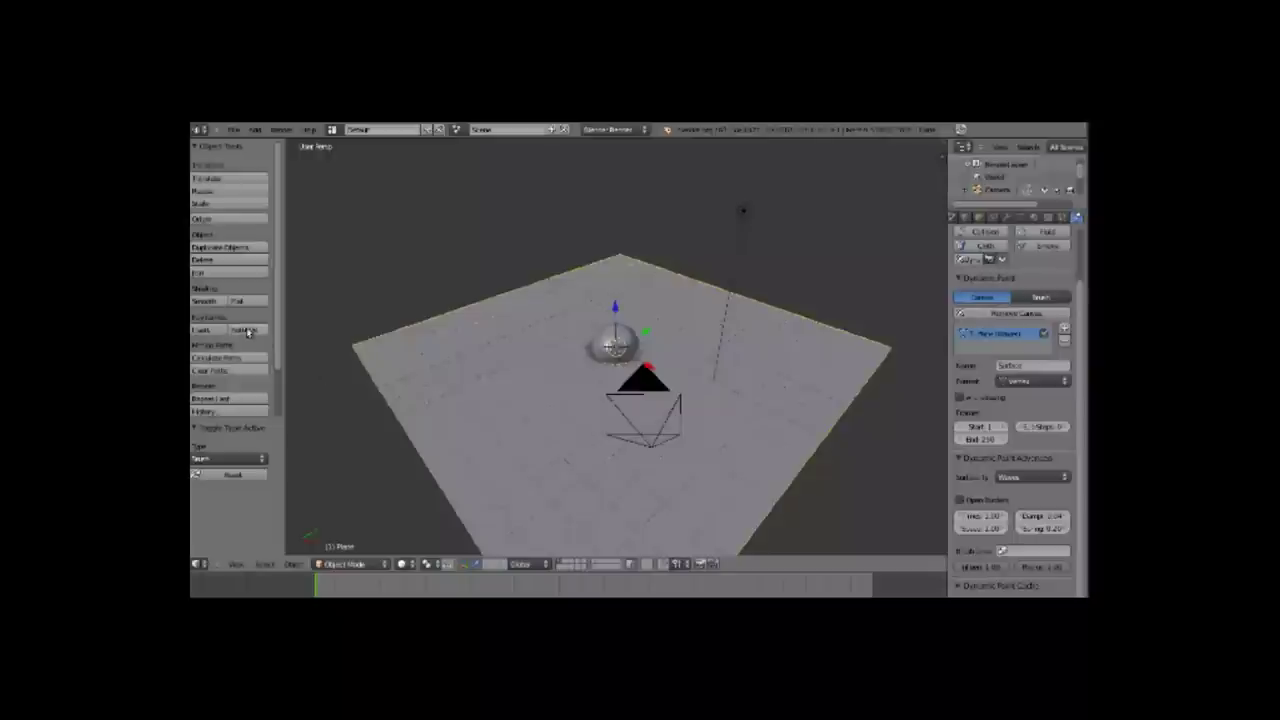
# Step: Apply smooth shading to both the plane and the sphere
pyautogui.click(205, 301)
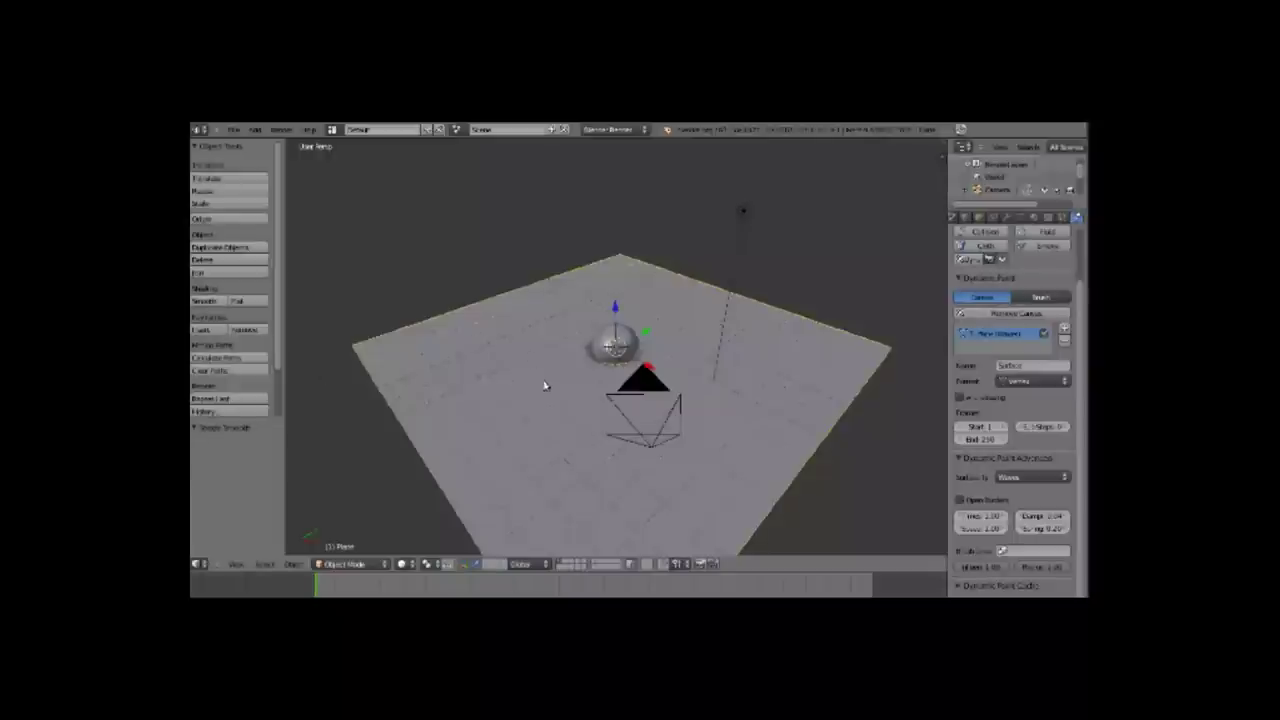
pyautogui.rightClick(608, 334)
pyautogui.click(221, 304)
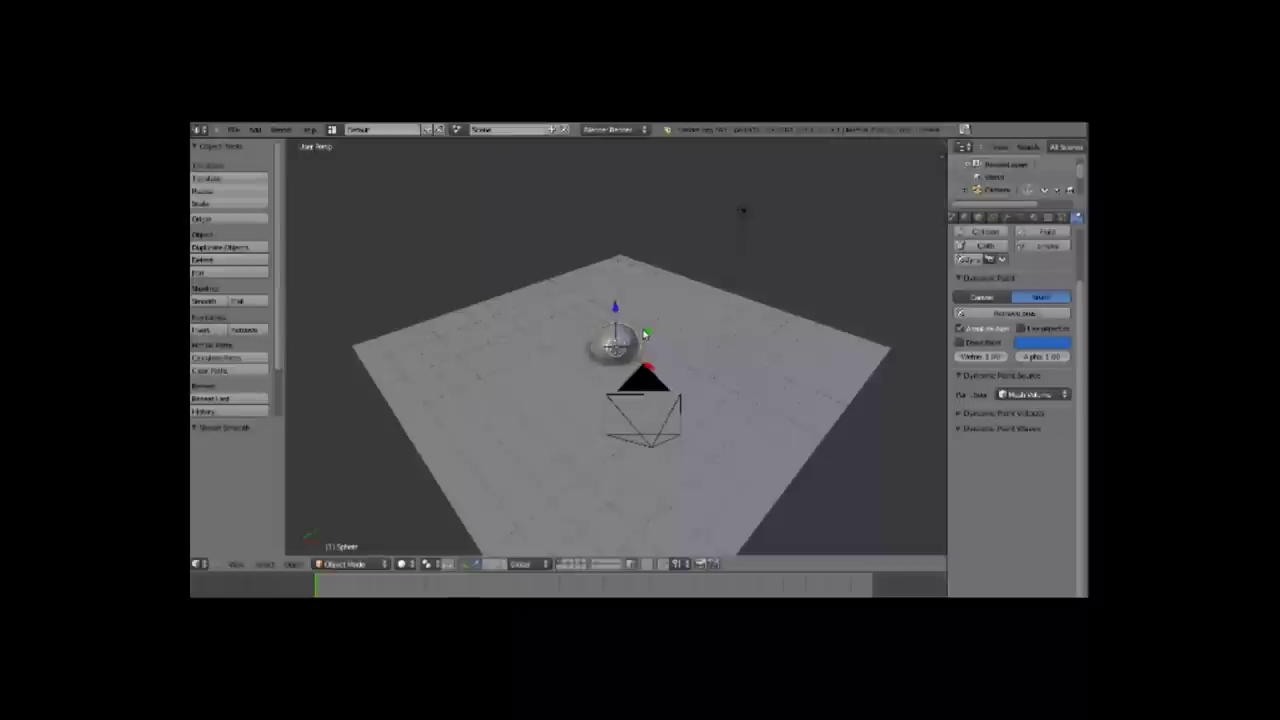
pyautogui.press('g')
pyautogui.press('x')
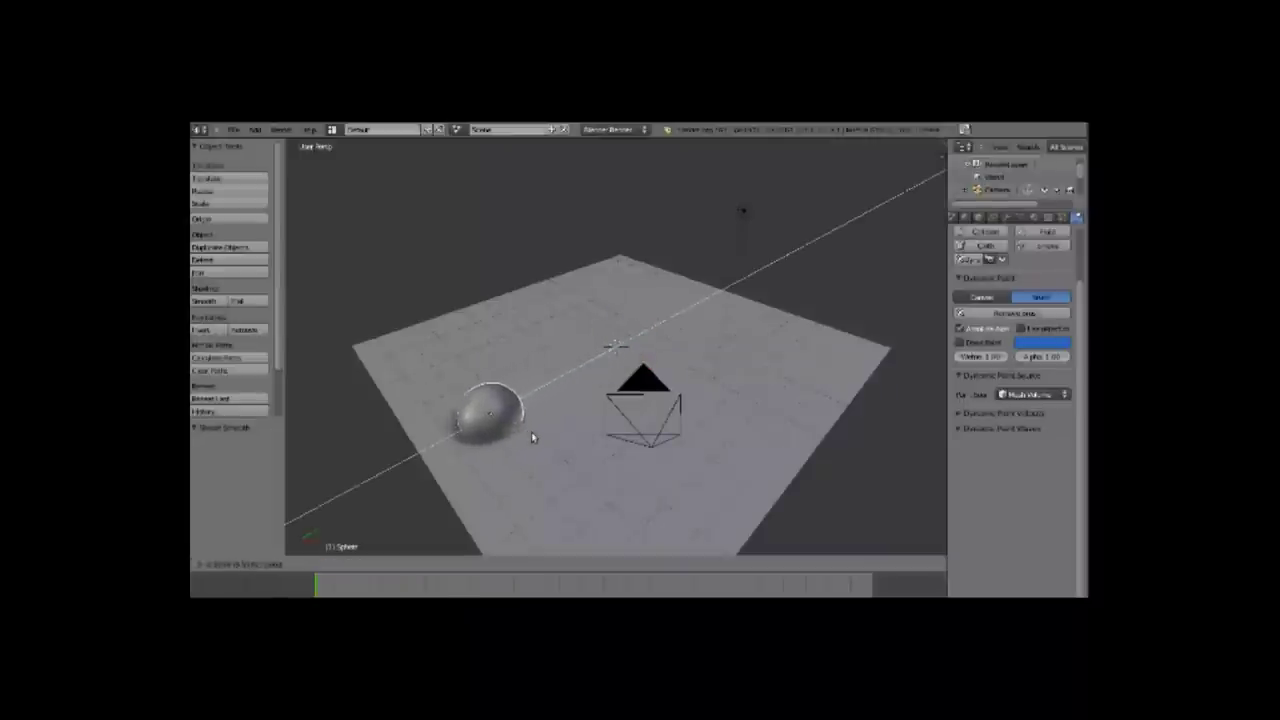
# Step: Place the sphere at the plane's front-left and keyframe its location at frame 1
pyautogui.click(518, 448)
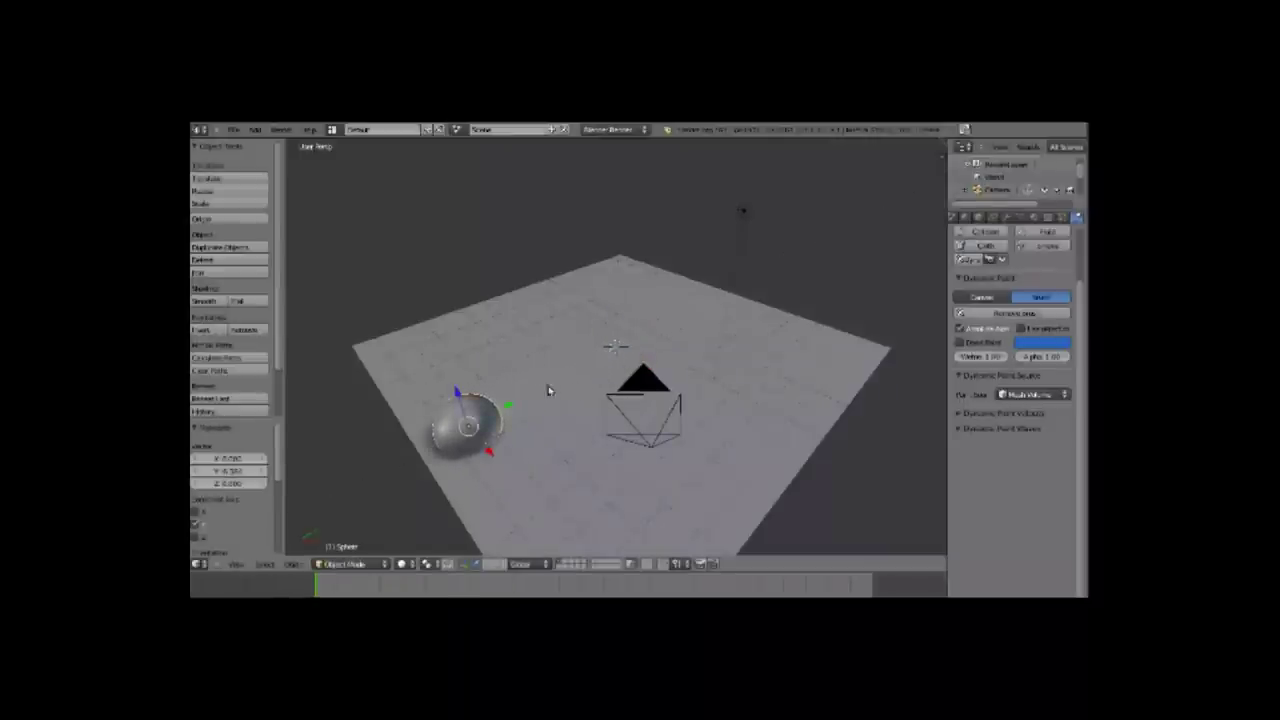
pyautogui.press('i')
pyautogui.click(579, 365)
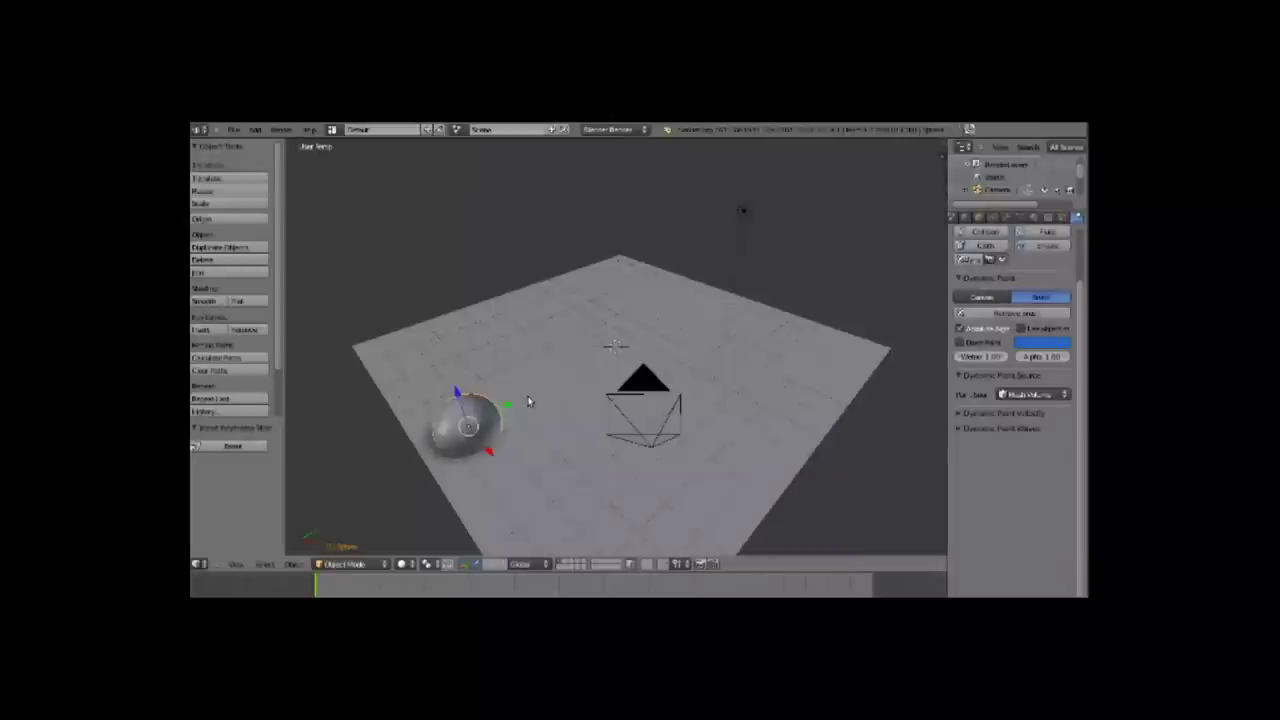
pyautogui.press('g')
pyautogui.press('y')
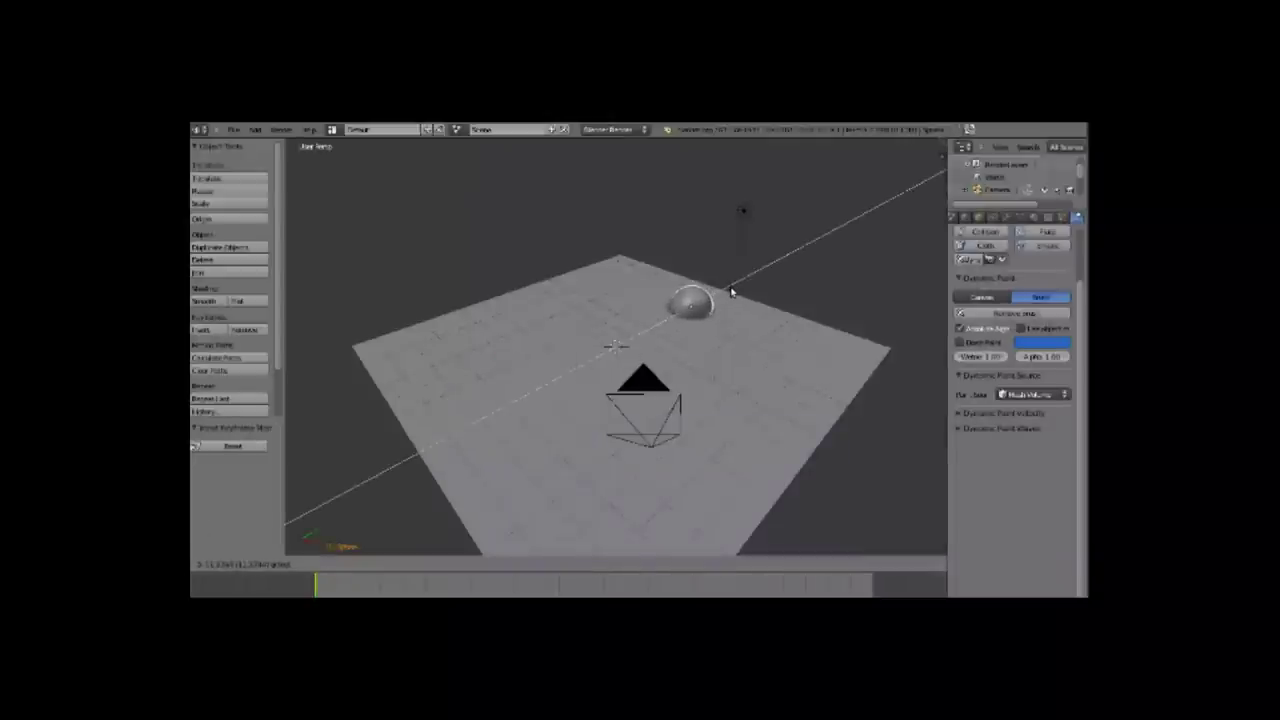
pyautogui.click(731, 291)
pyautogui.hotkey('ctrl', 'z')
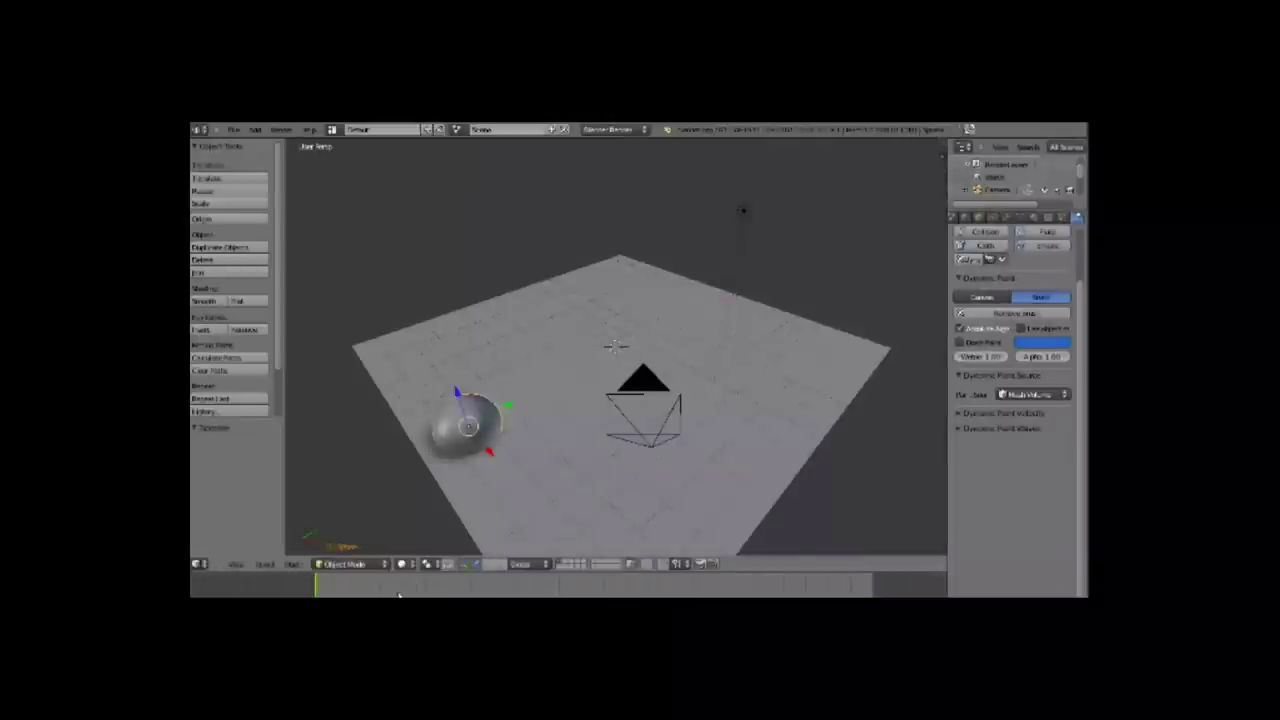
# Step: At frame 20, move the sphere to the plane's back and keyframe its location
pyautogui.click(358, 588)
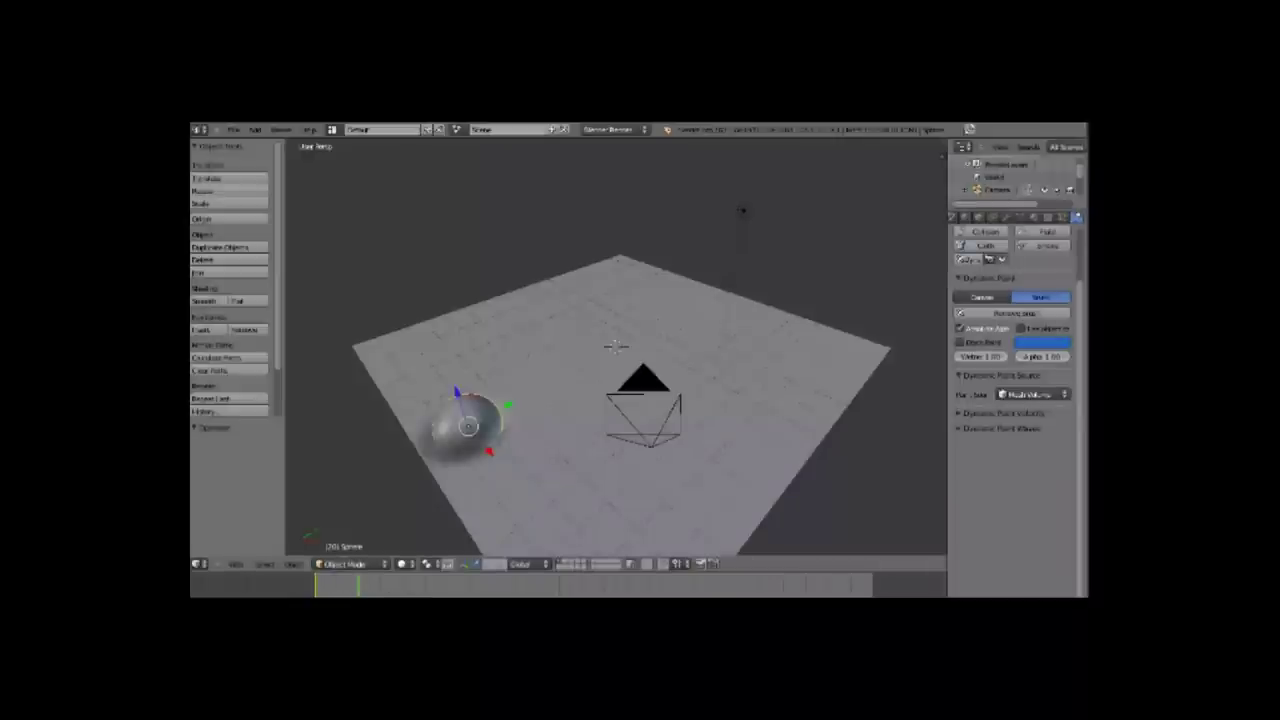
pyautogui.moveTo(505, 410); pyautogui.dragTo(733, 305)
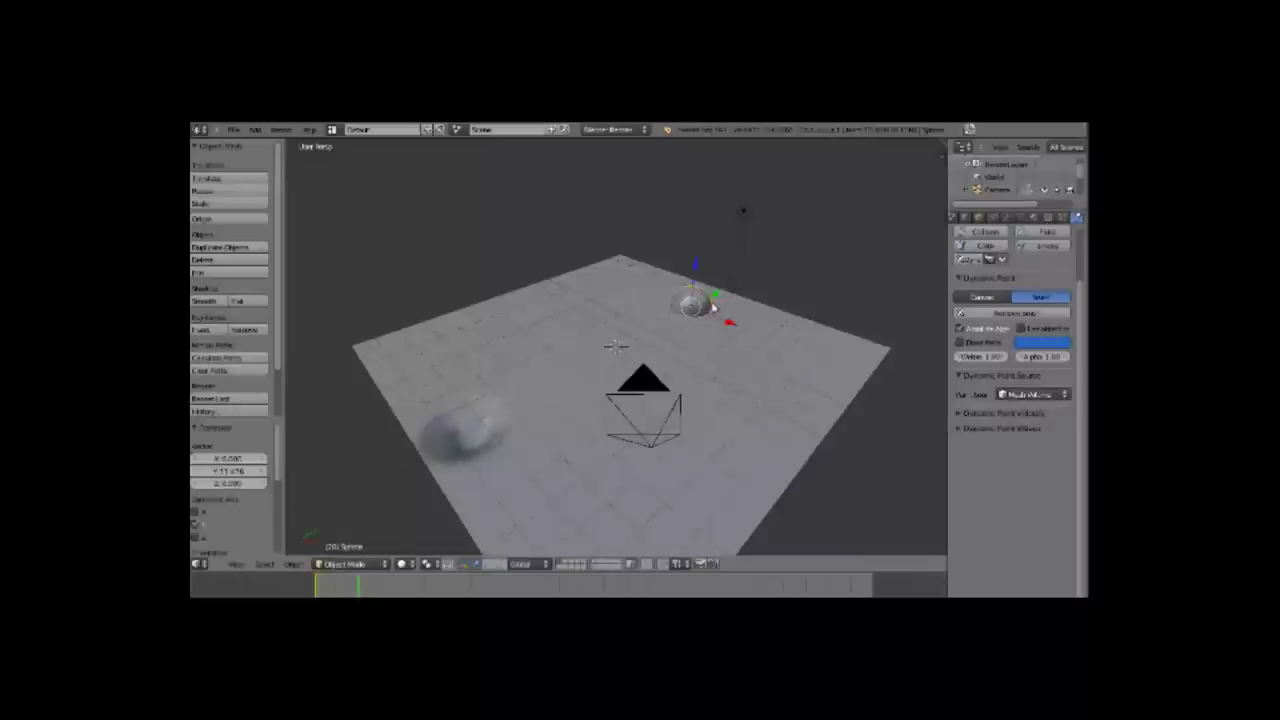
pyautogui.press('i')
pyautogui.click(713, 308)
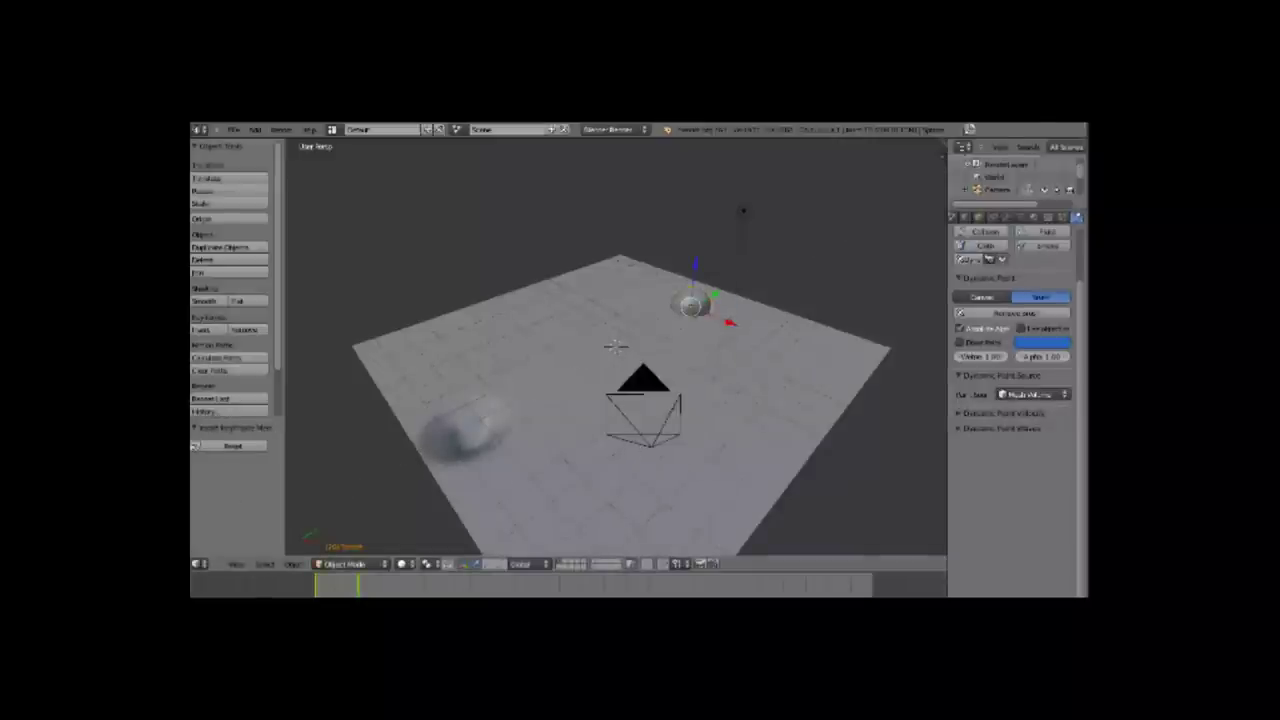
# Step: Play the animation, rewind to frame 1, and play it again to watch the ripples
pyautogui.hotkey('alt', 'a')
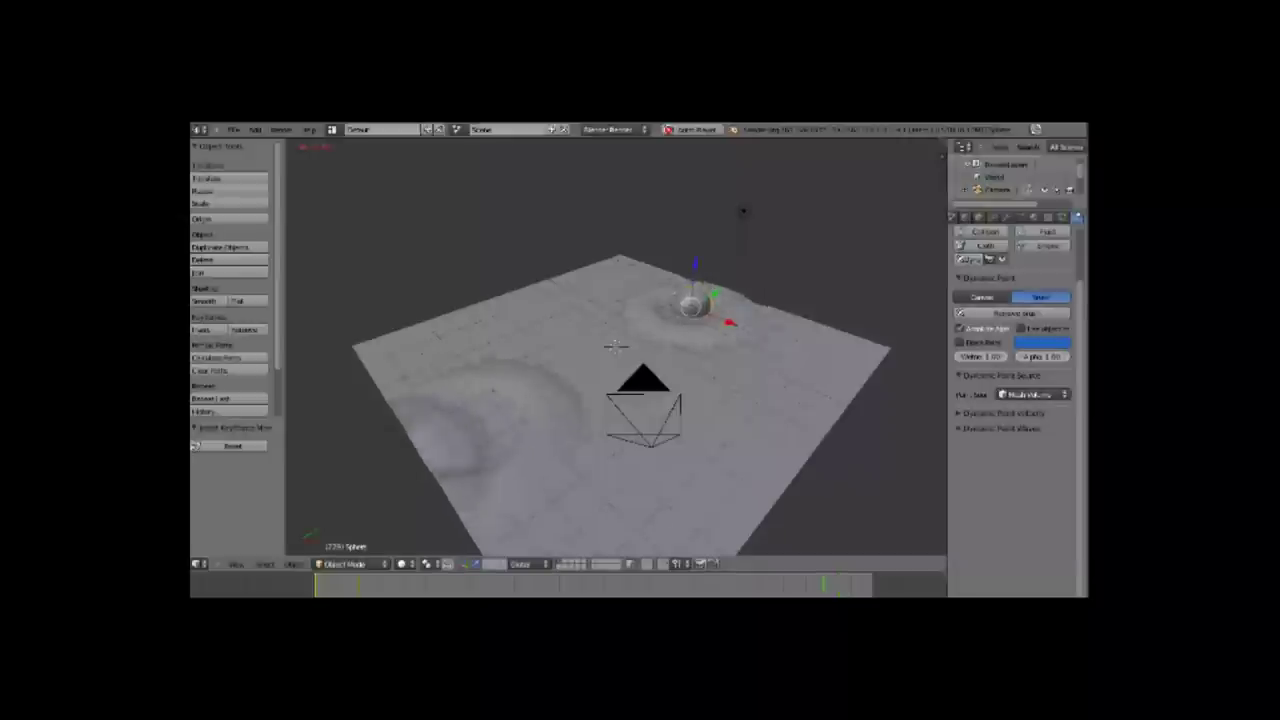
pyautogui.press('Escape')
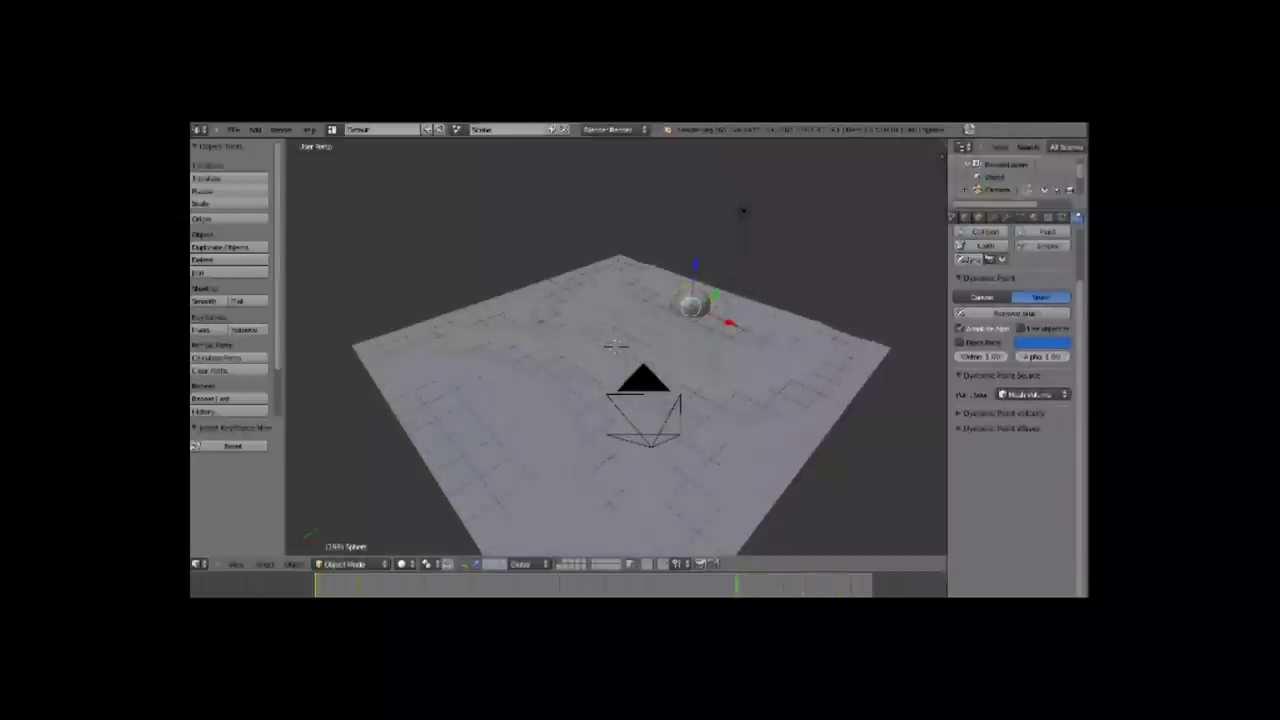
pyautogui.hotkey('shift', 'Left')
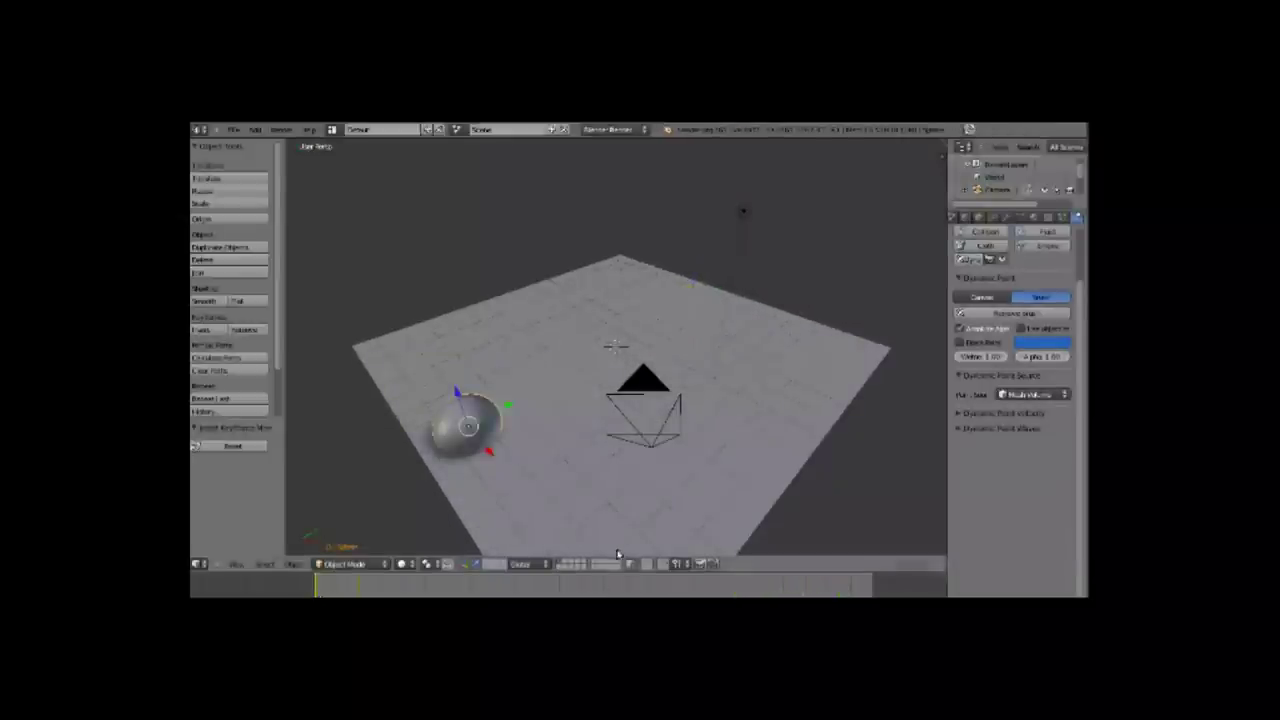
pyautogui.hotkey('alt', 'a')
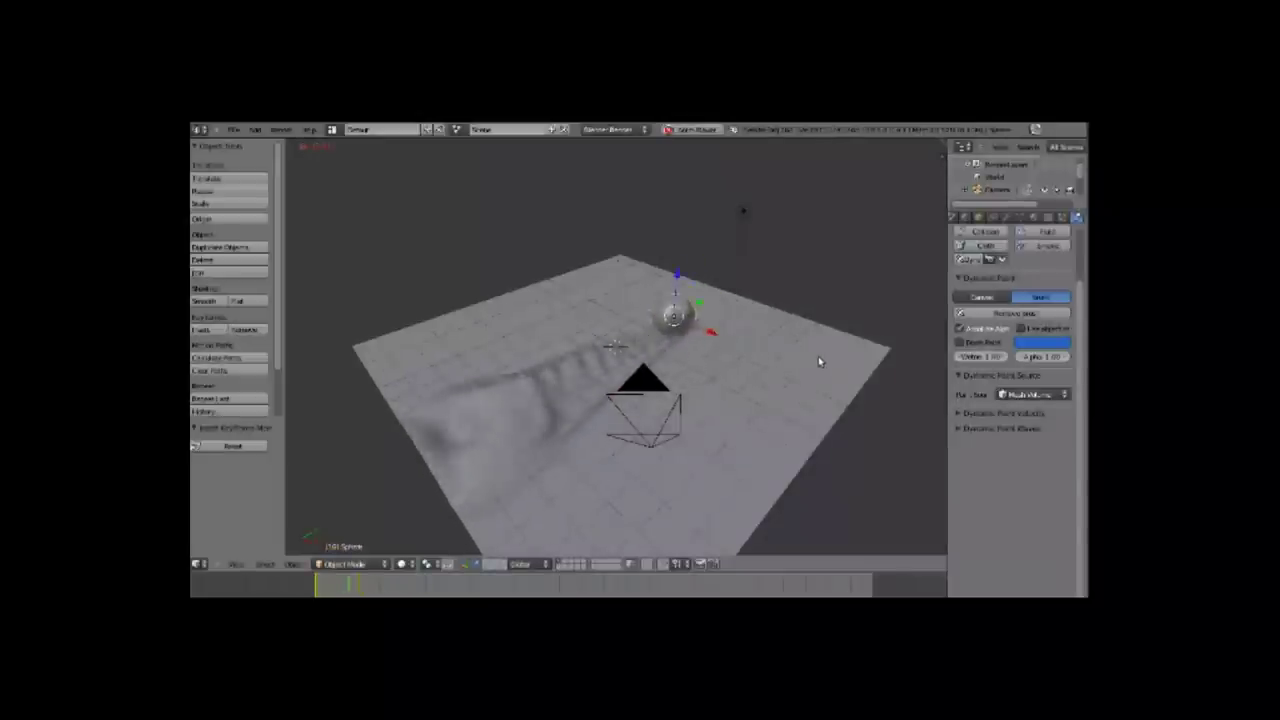
pyautogui.press('Escape')
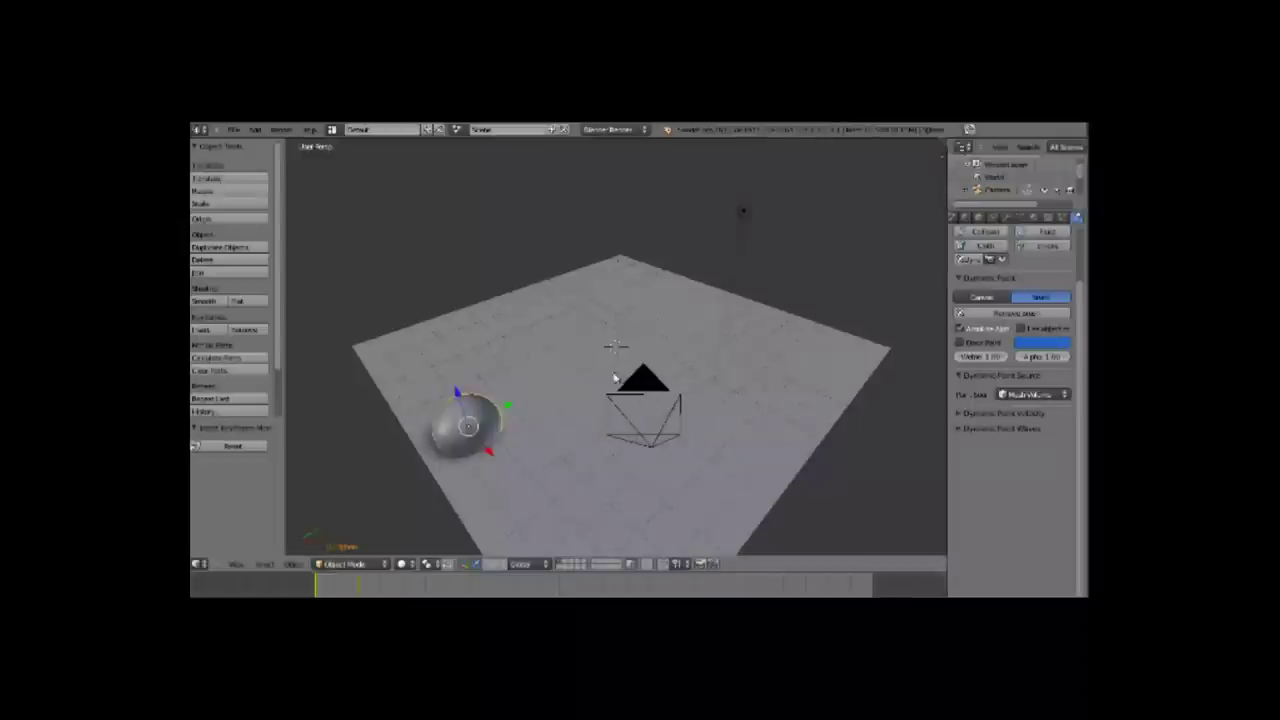
# Step: Keyframe the sphere at the plane's far corner on frame 40, then replay from the start
pyautogui.hotkey('alt', 'a')
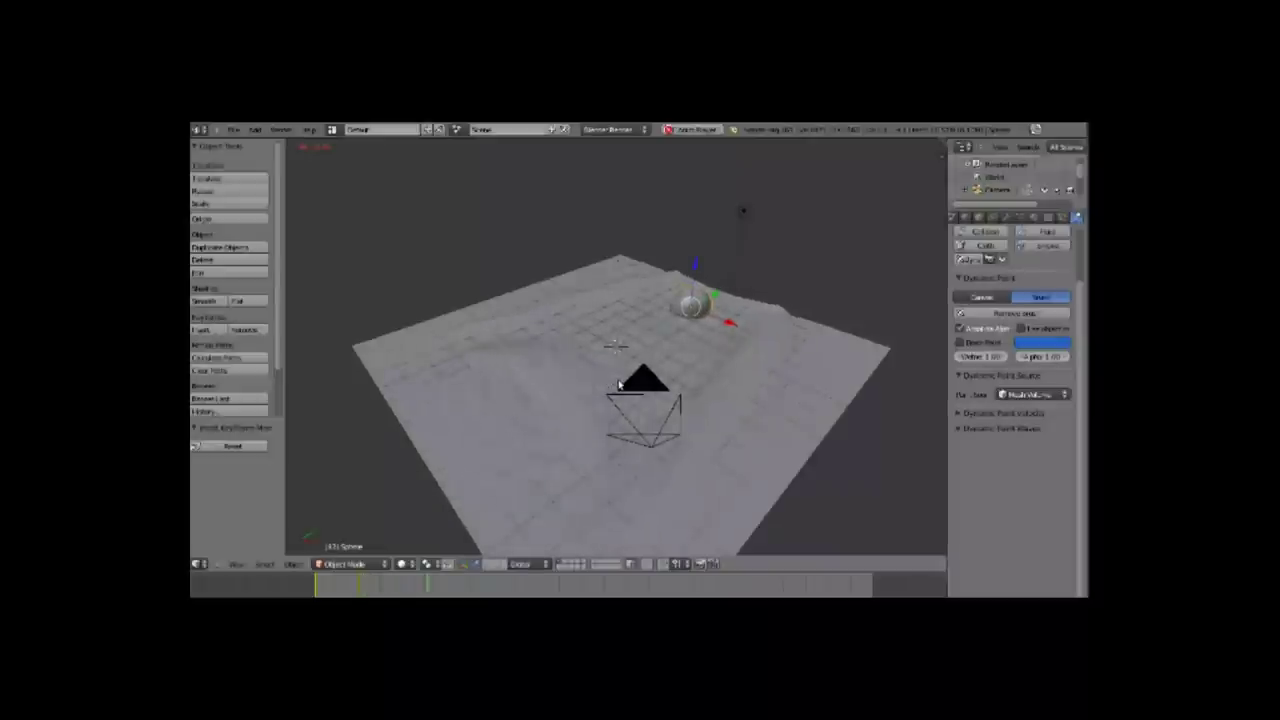
pyautogui.click(403, 585)
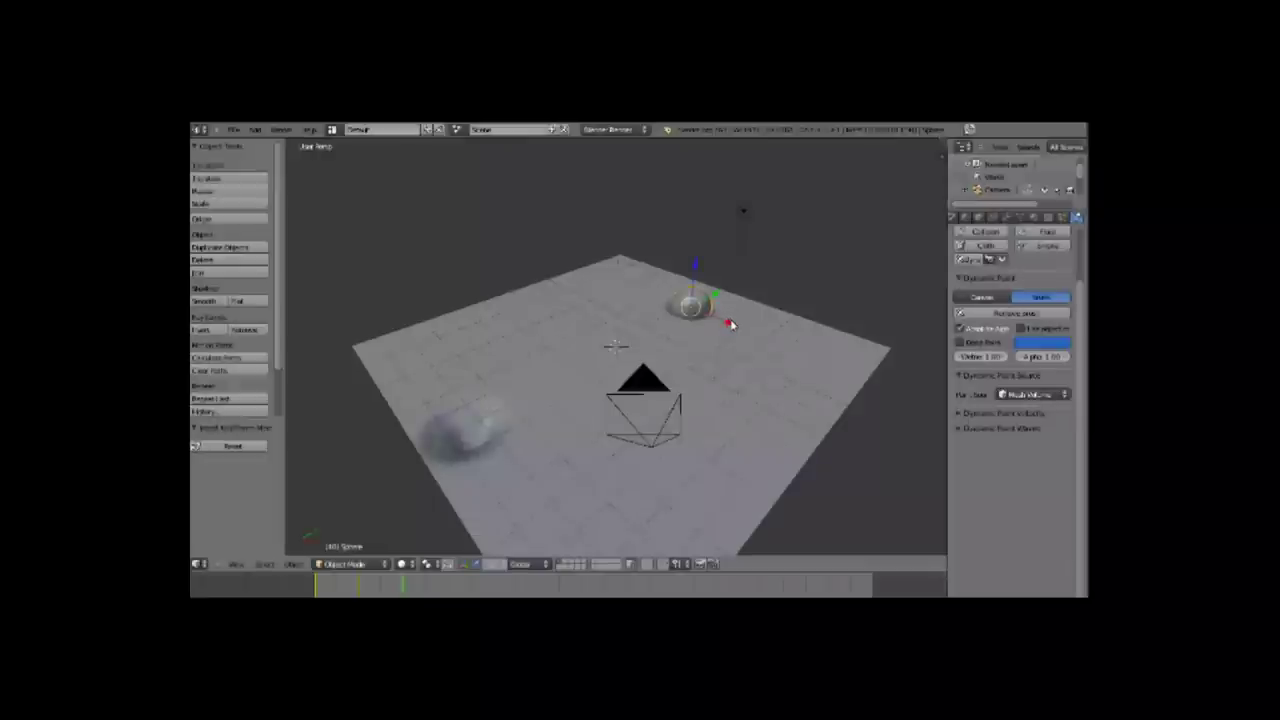
pyautogui.press('g')
pyautogui.press('x')
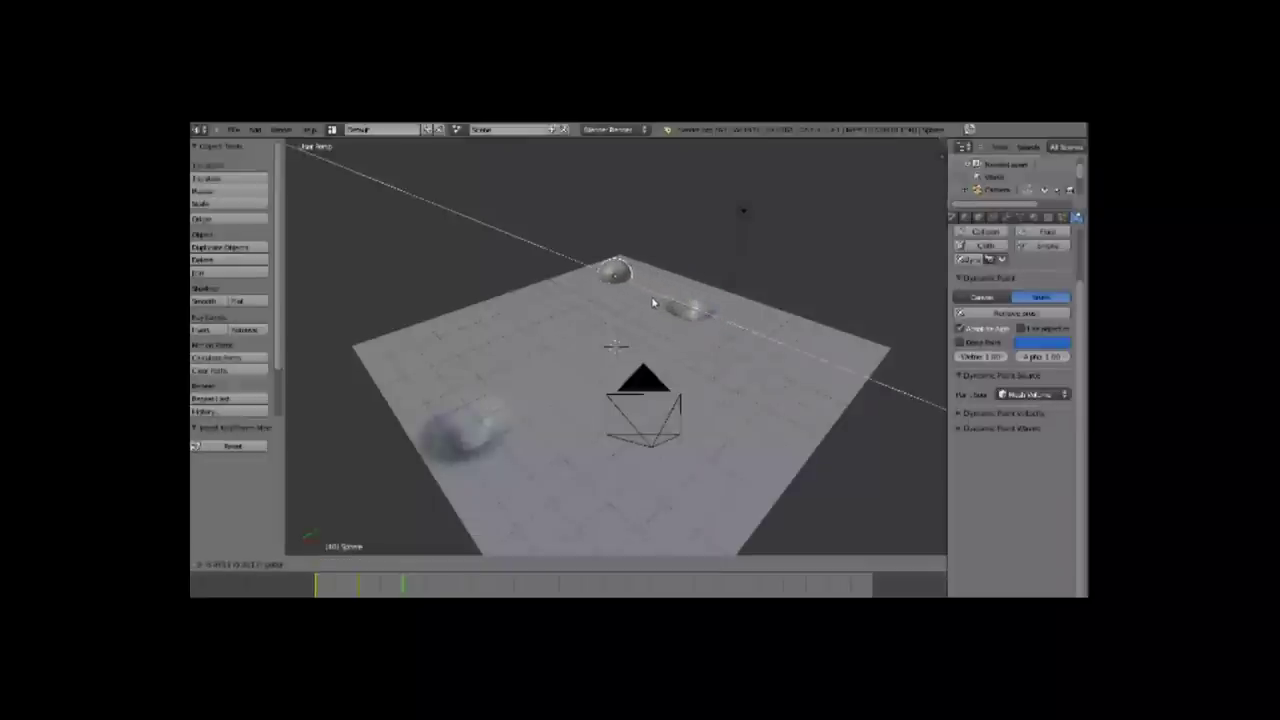
pyautogui.click(653, 303)
pyautogui.press('i')
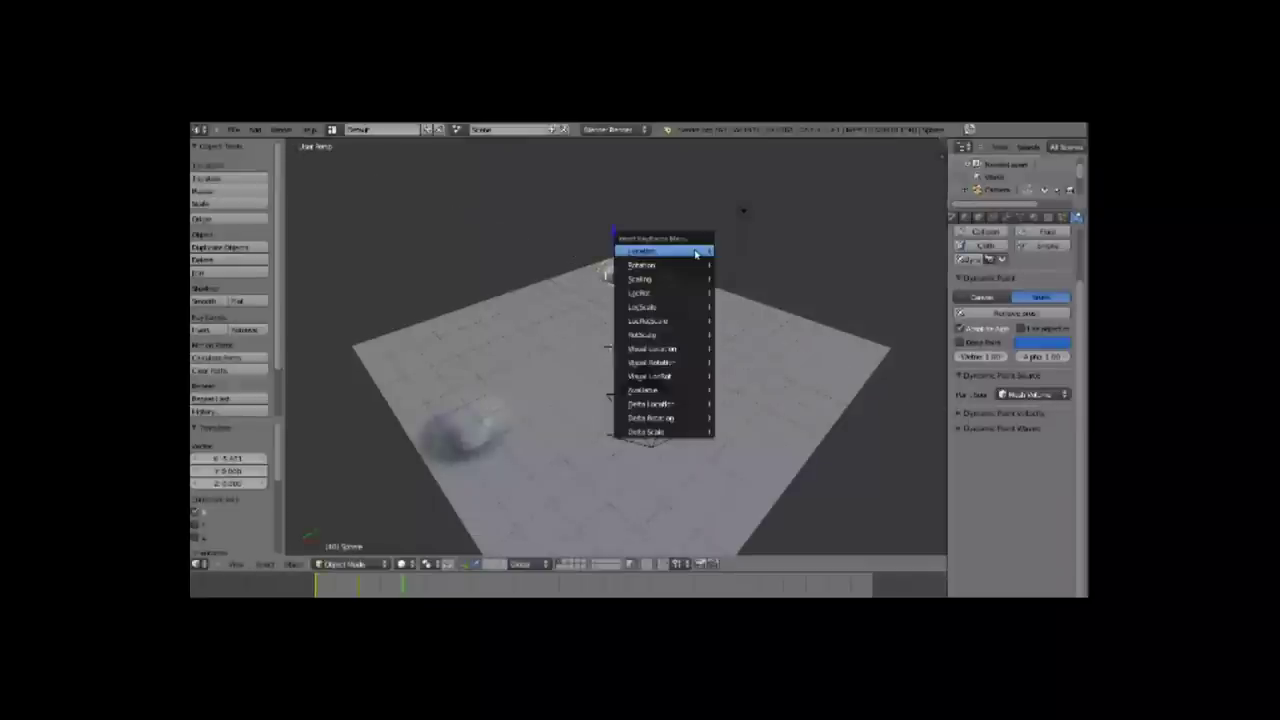
pyautogui.click(695, 256)
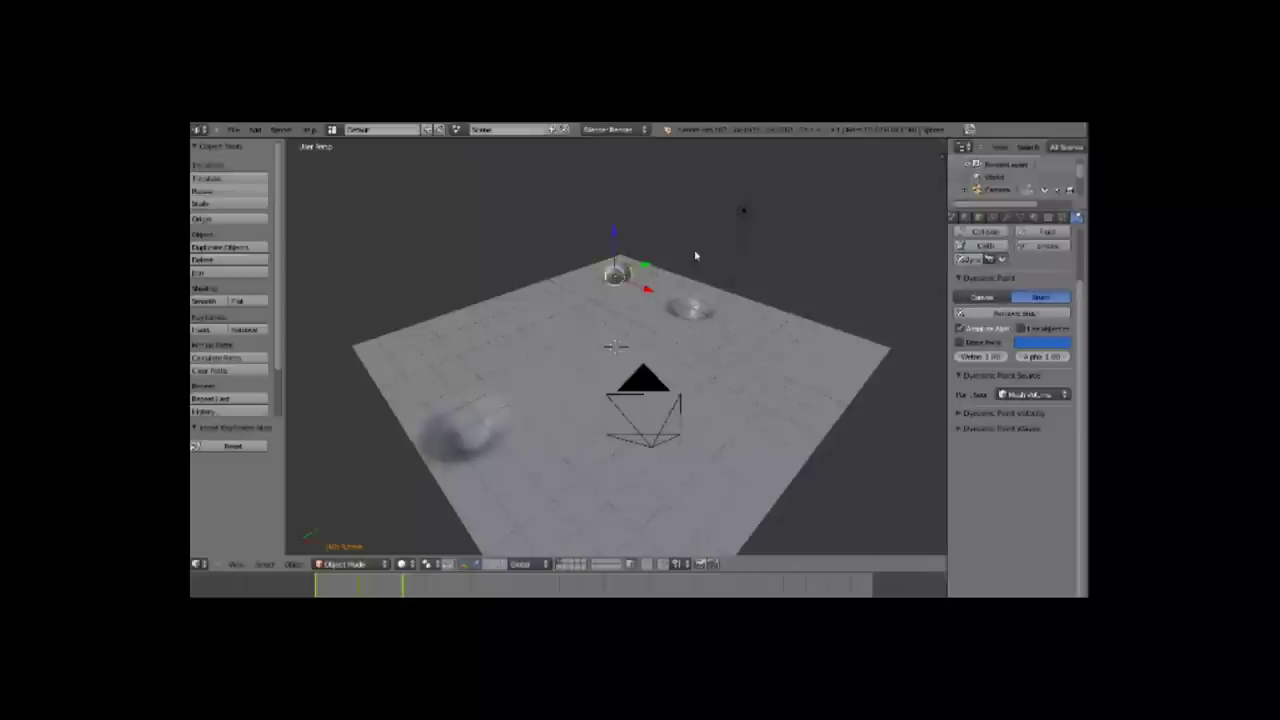
pyautogui.click(316, 591)
pyautogui.hotkey('alt', 'a')
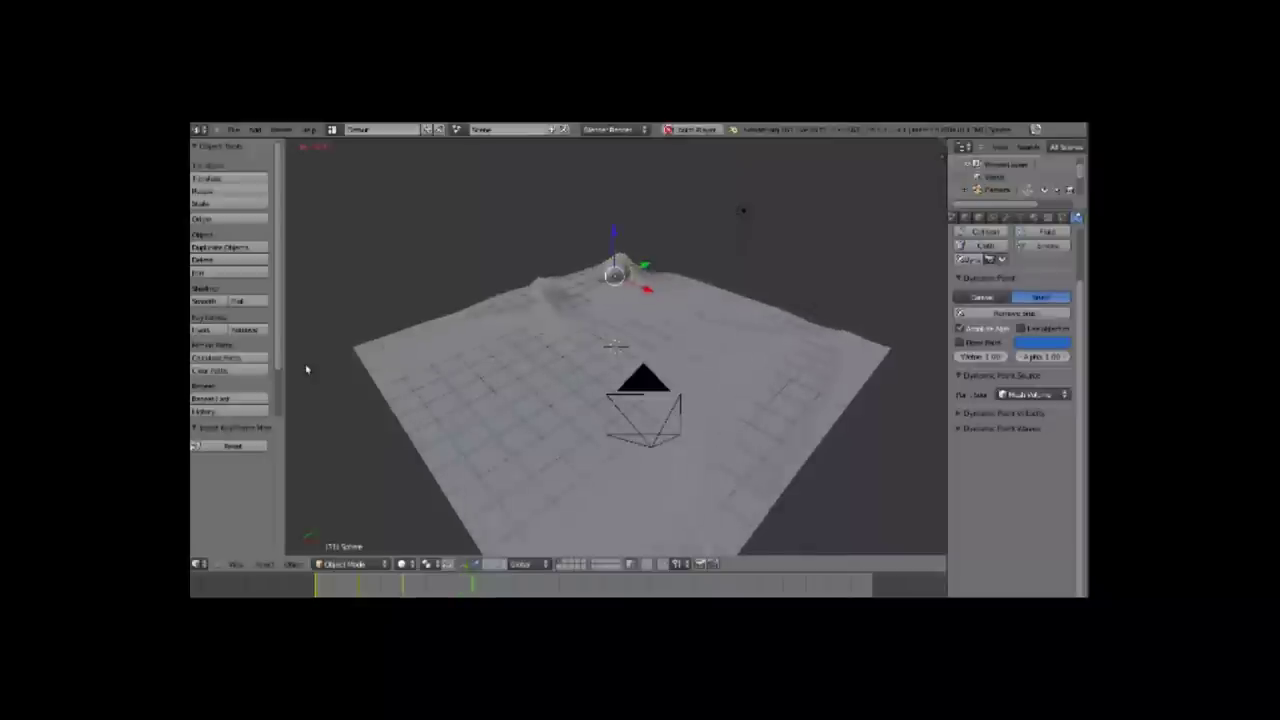
# Step: Stop playback back at frame 1 and select the plane
pyautogui.press('Escape')
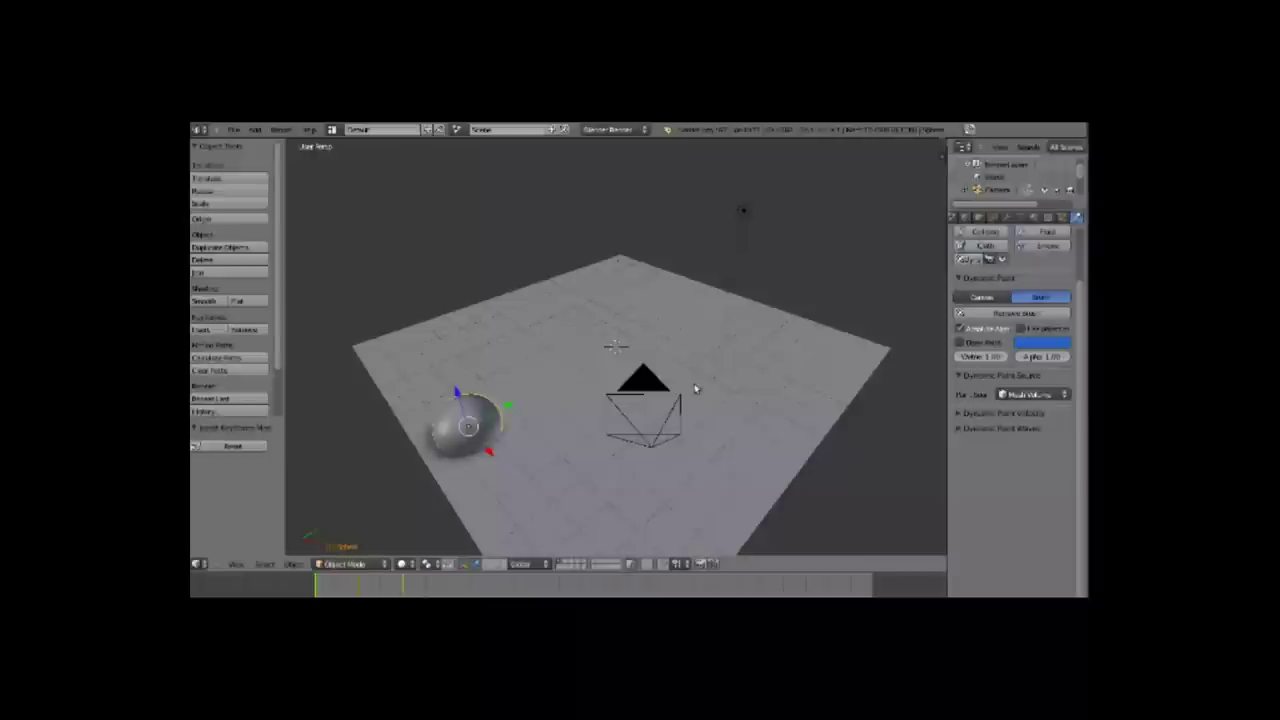
pyautogui.rightClick(754, 371)
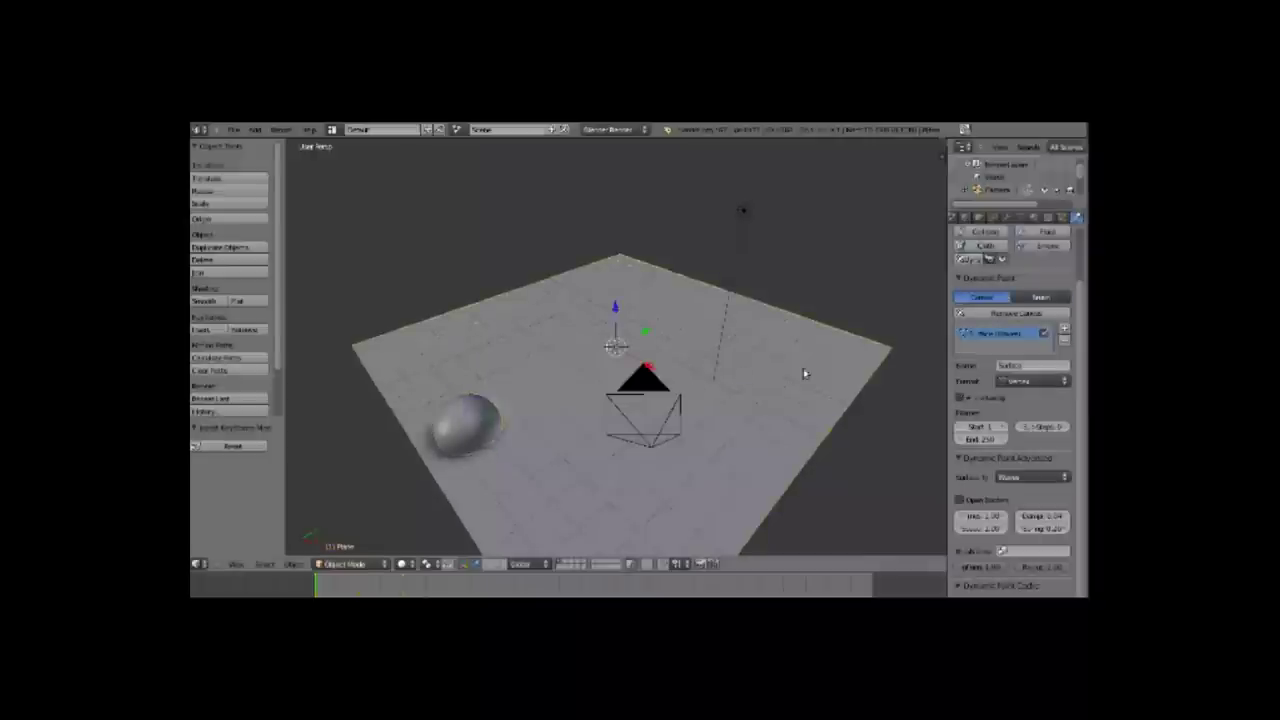
# Step: Give the plane a new material with a blue diffuse colour
pyautogui.click(1036, 218)
pyautogui.click(998, 301)
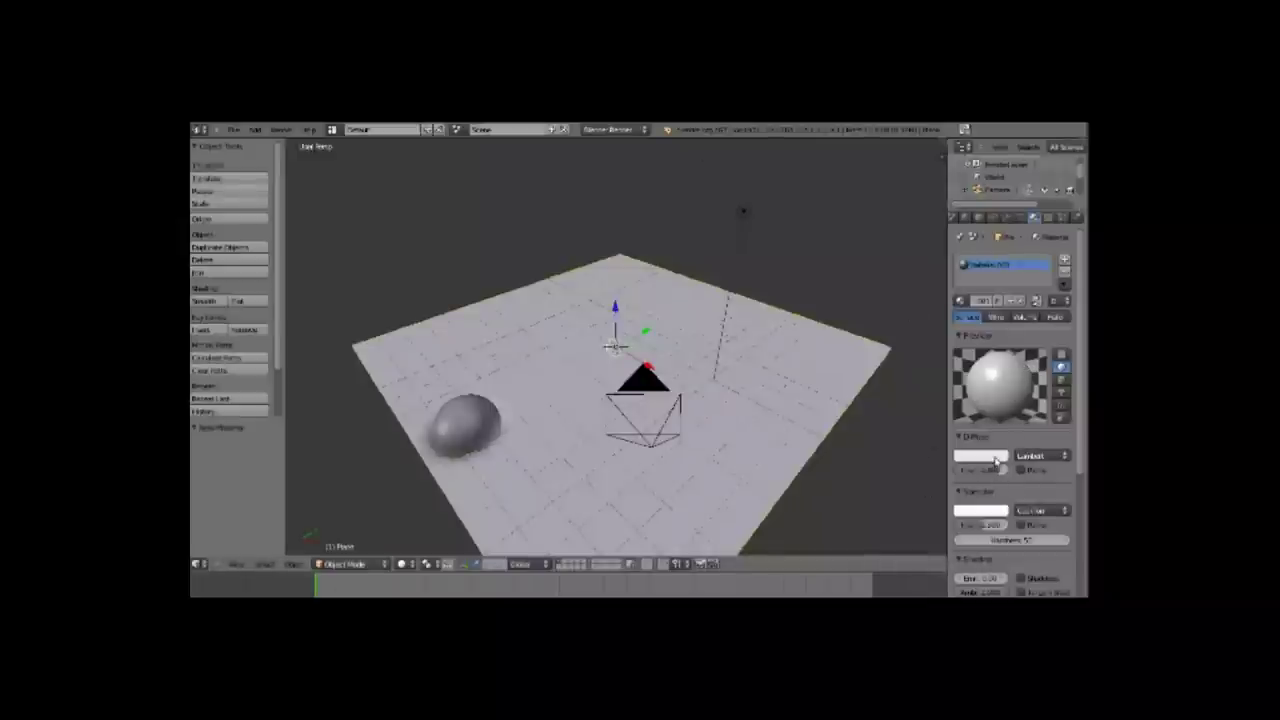
pyautogui.click(999, 457)
pyautogui.click(957, 318)
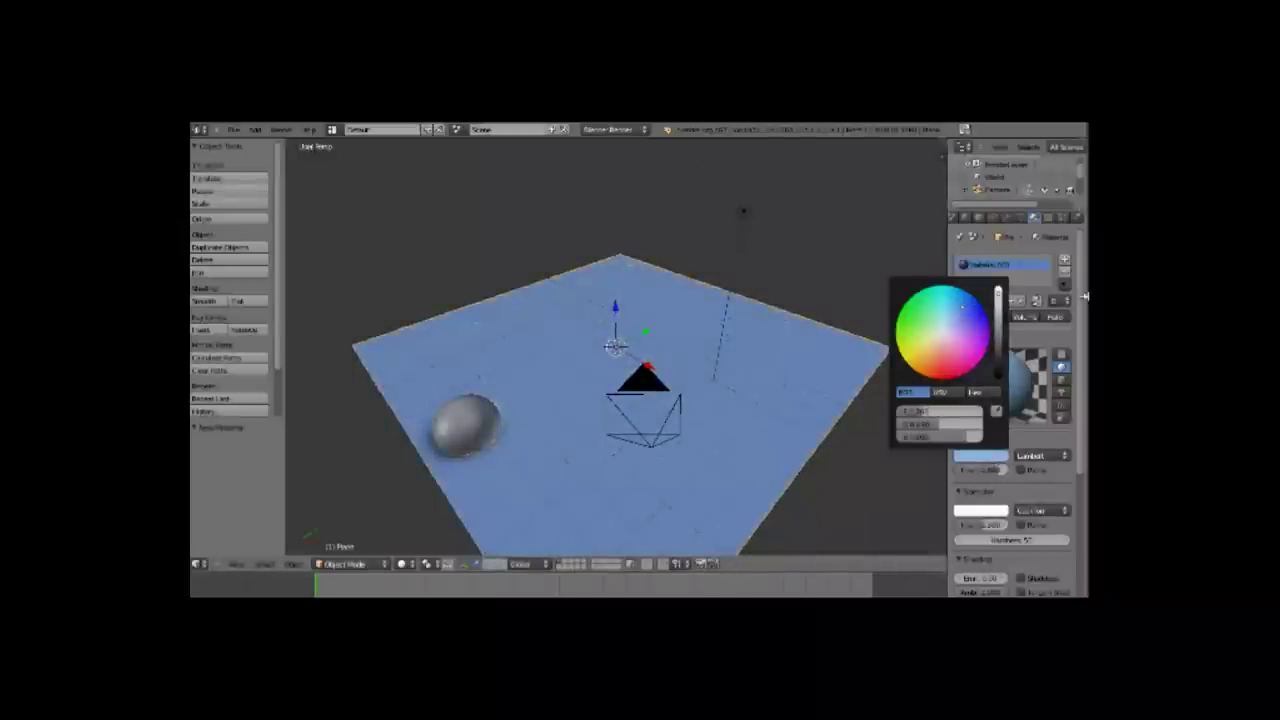
# Step: Give the sphere a new darkened green material and replay the animation
pyautogui.rightClick(459, 424)
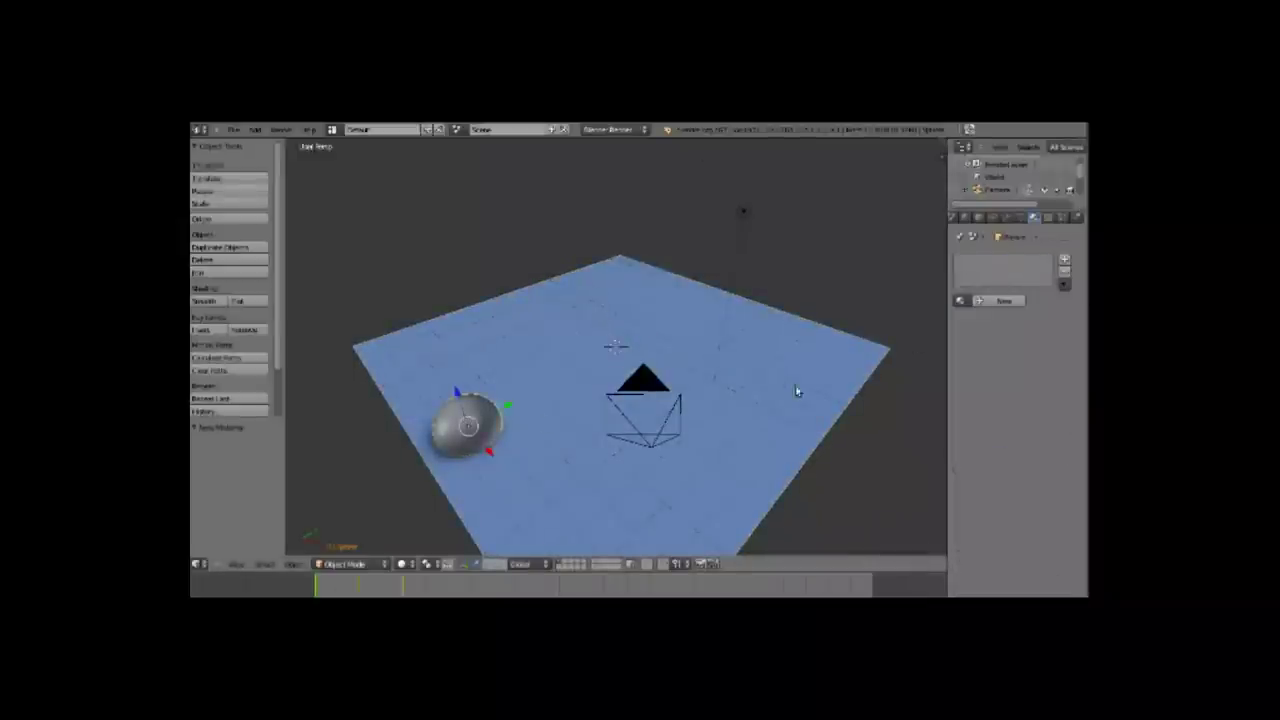
pyautogui.click(998, 301)
pyautogui.click(982, 461)
pyautogui.click(905, 317)
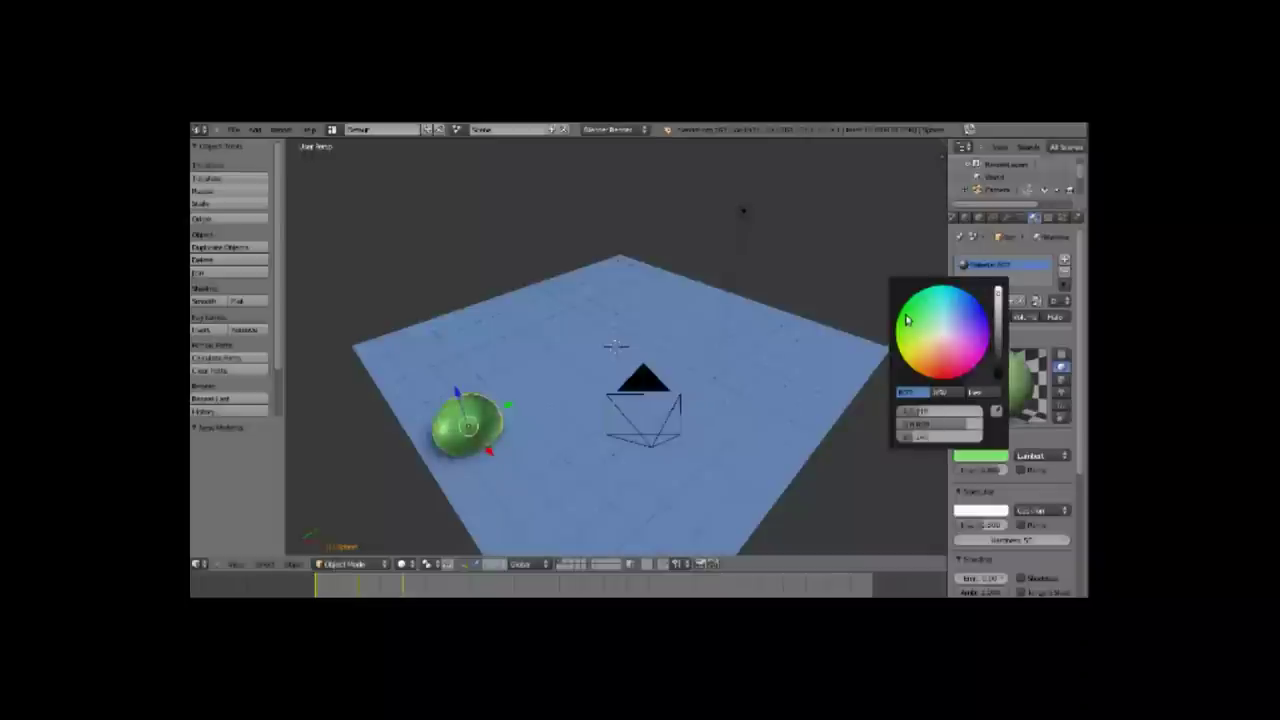
pyautogui.moveTo(1001, 342); pyautogui.dragTo(998, 330)
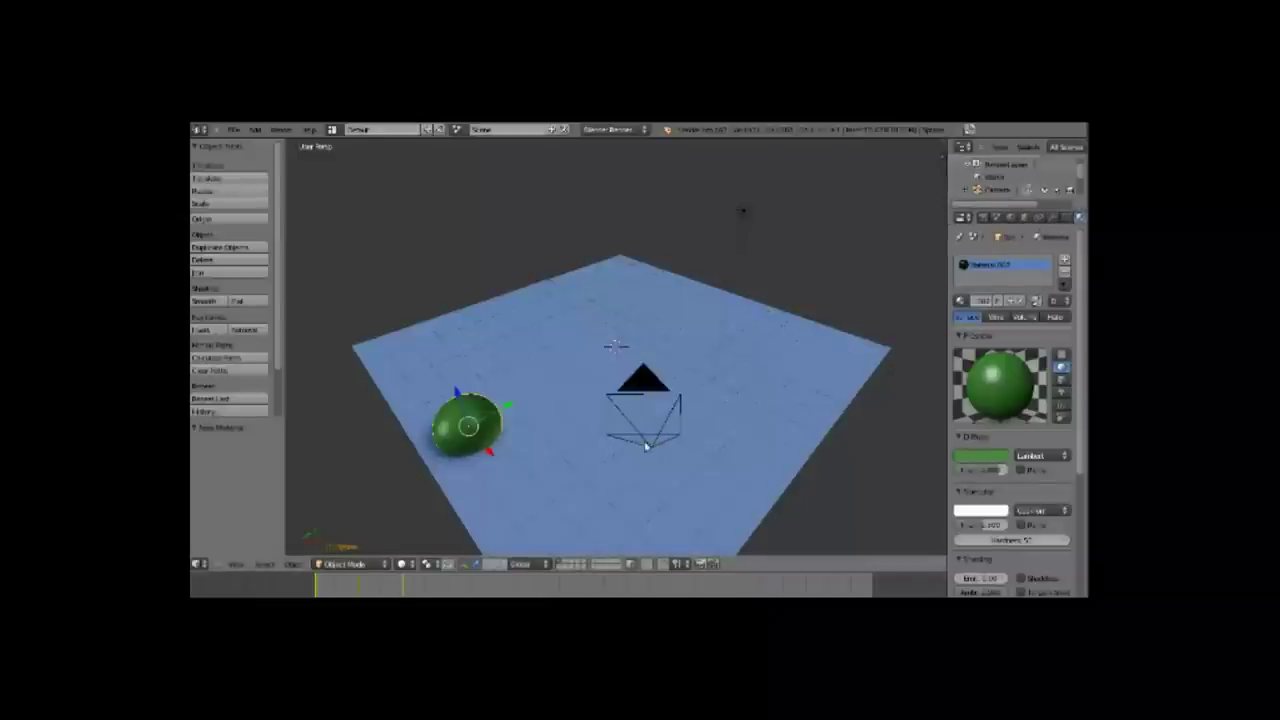
pyautogui.hotkey('alt', 'a')
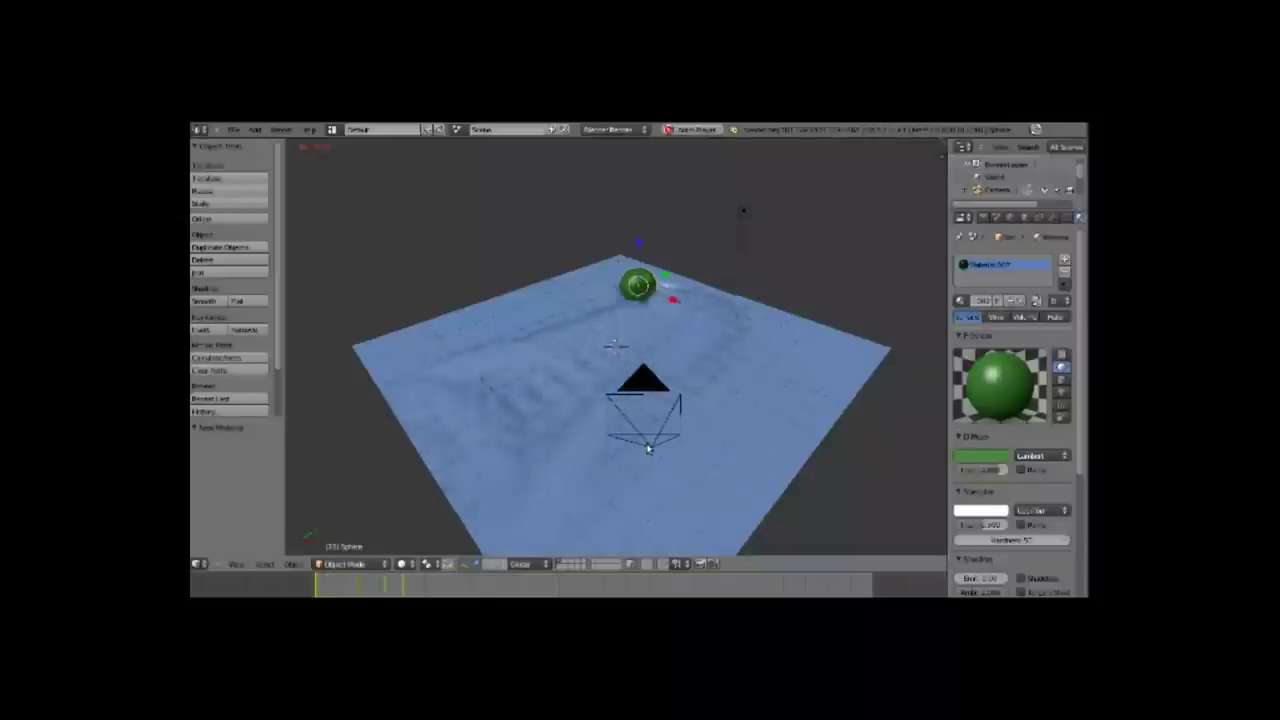